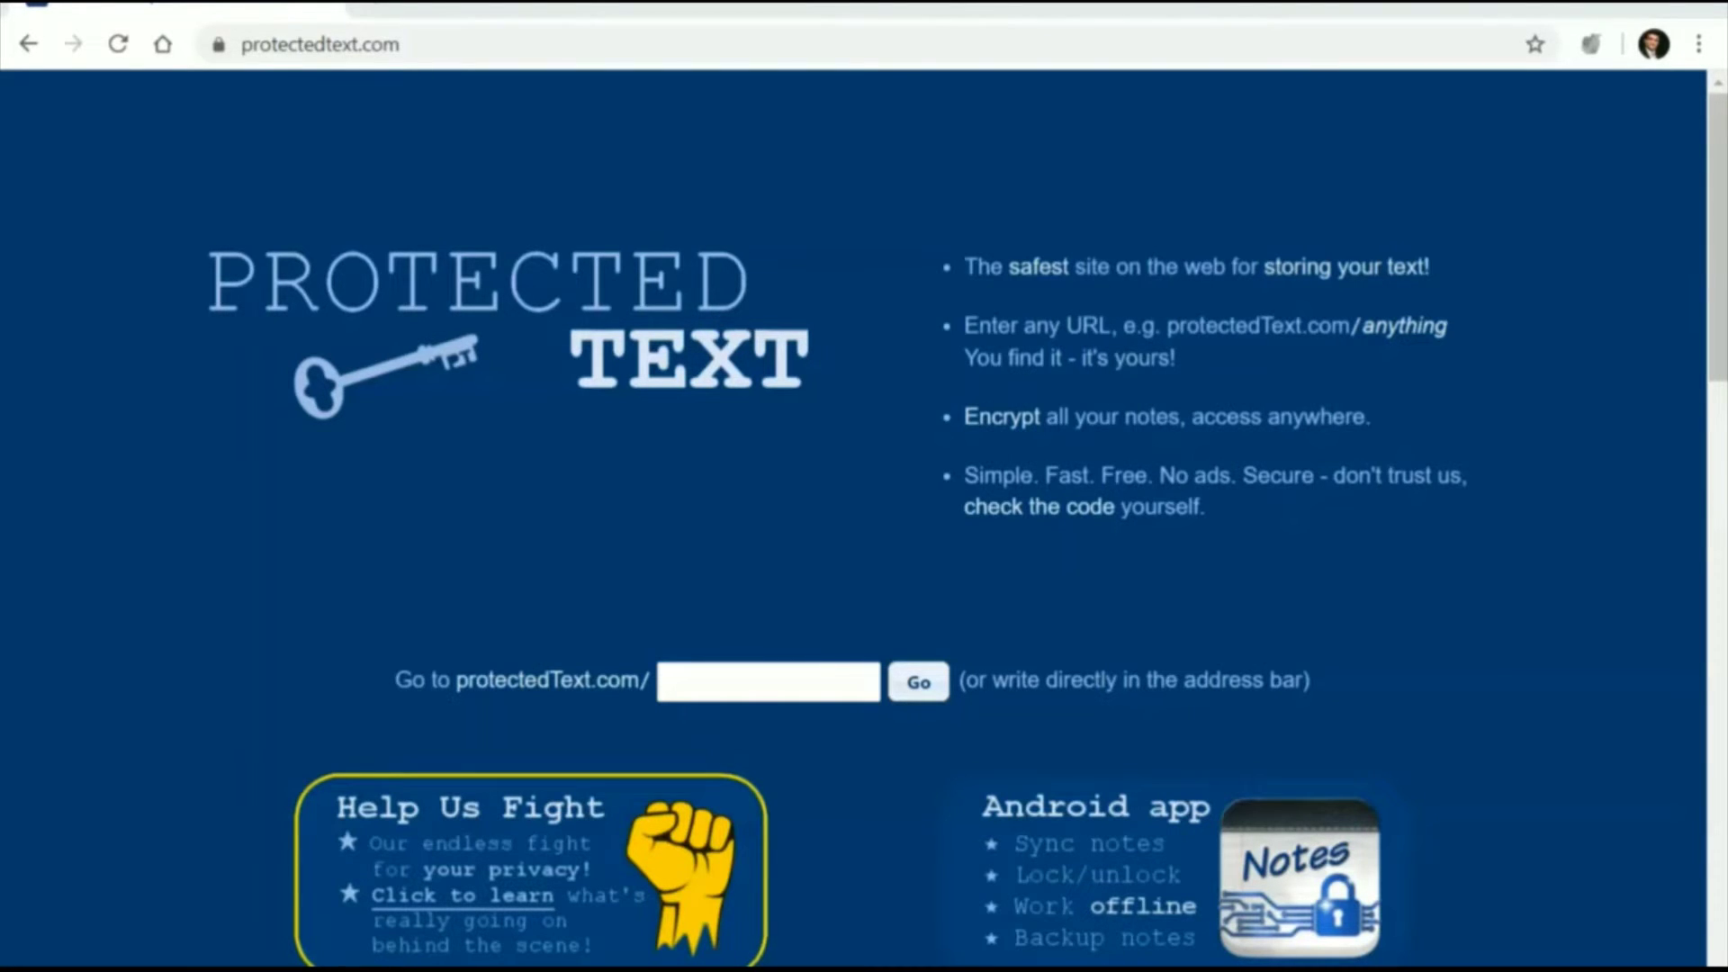
View the connection security details of protectedtext.com and close them.
{"action": "left_click", "coordinate": [416, 46]}
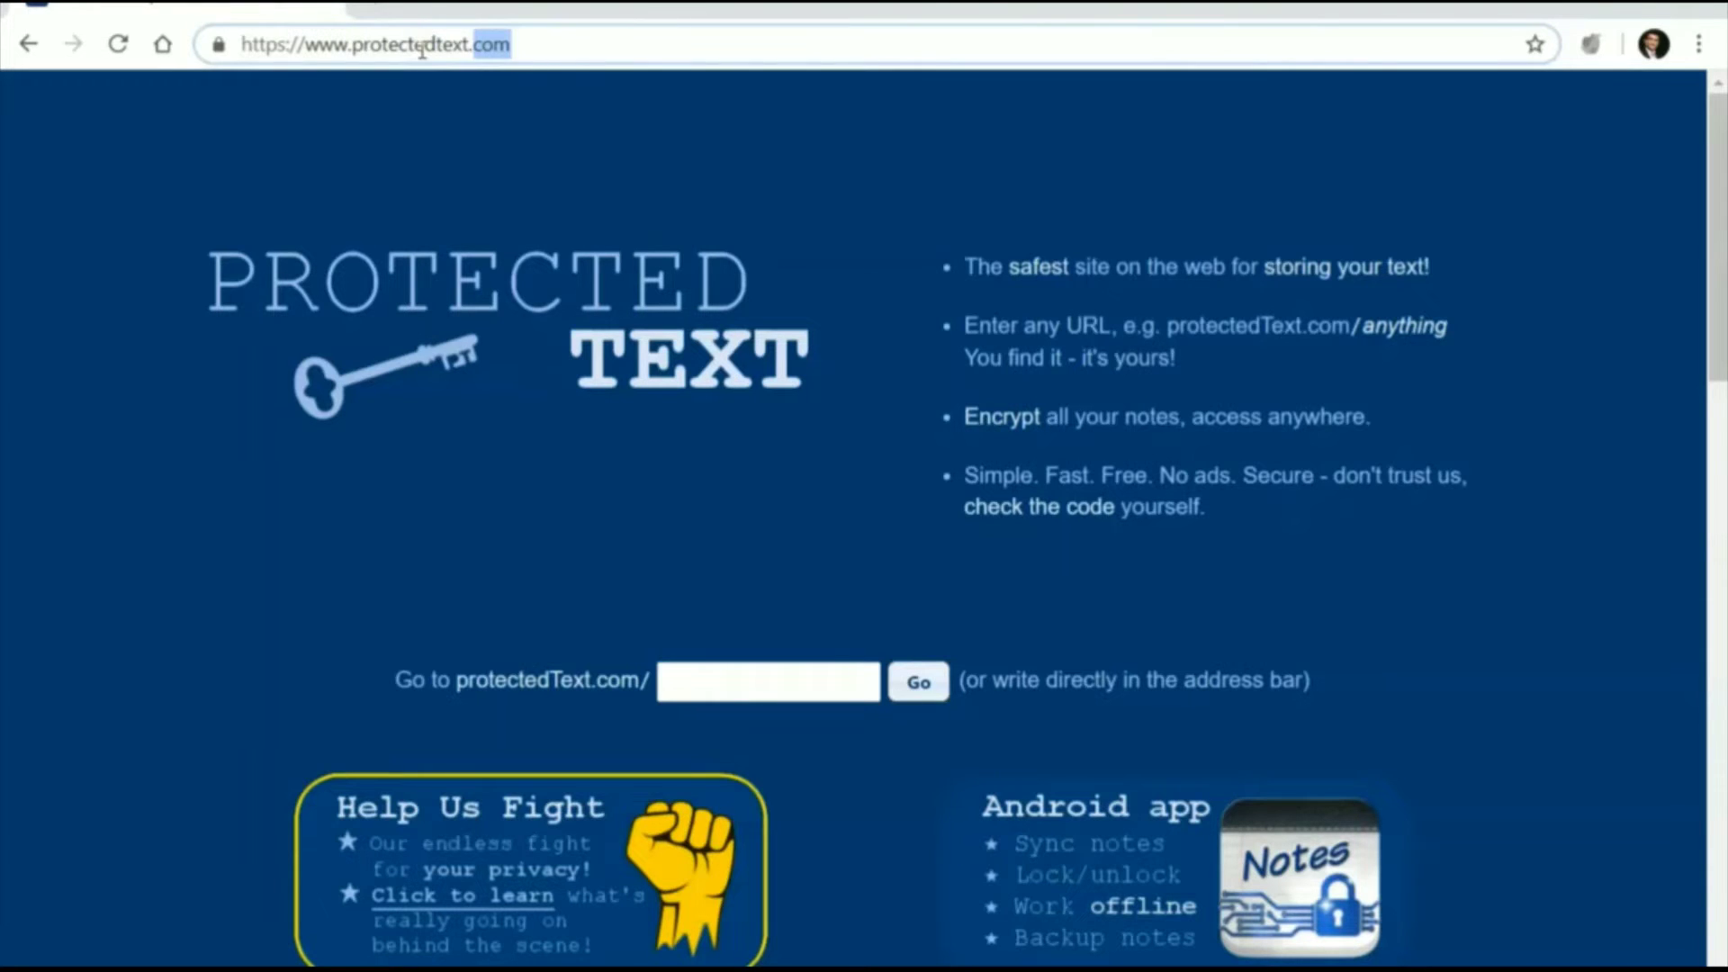
{"action": "left_click", "coordinate": [215, 47]}
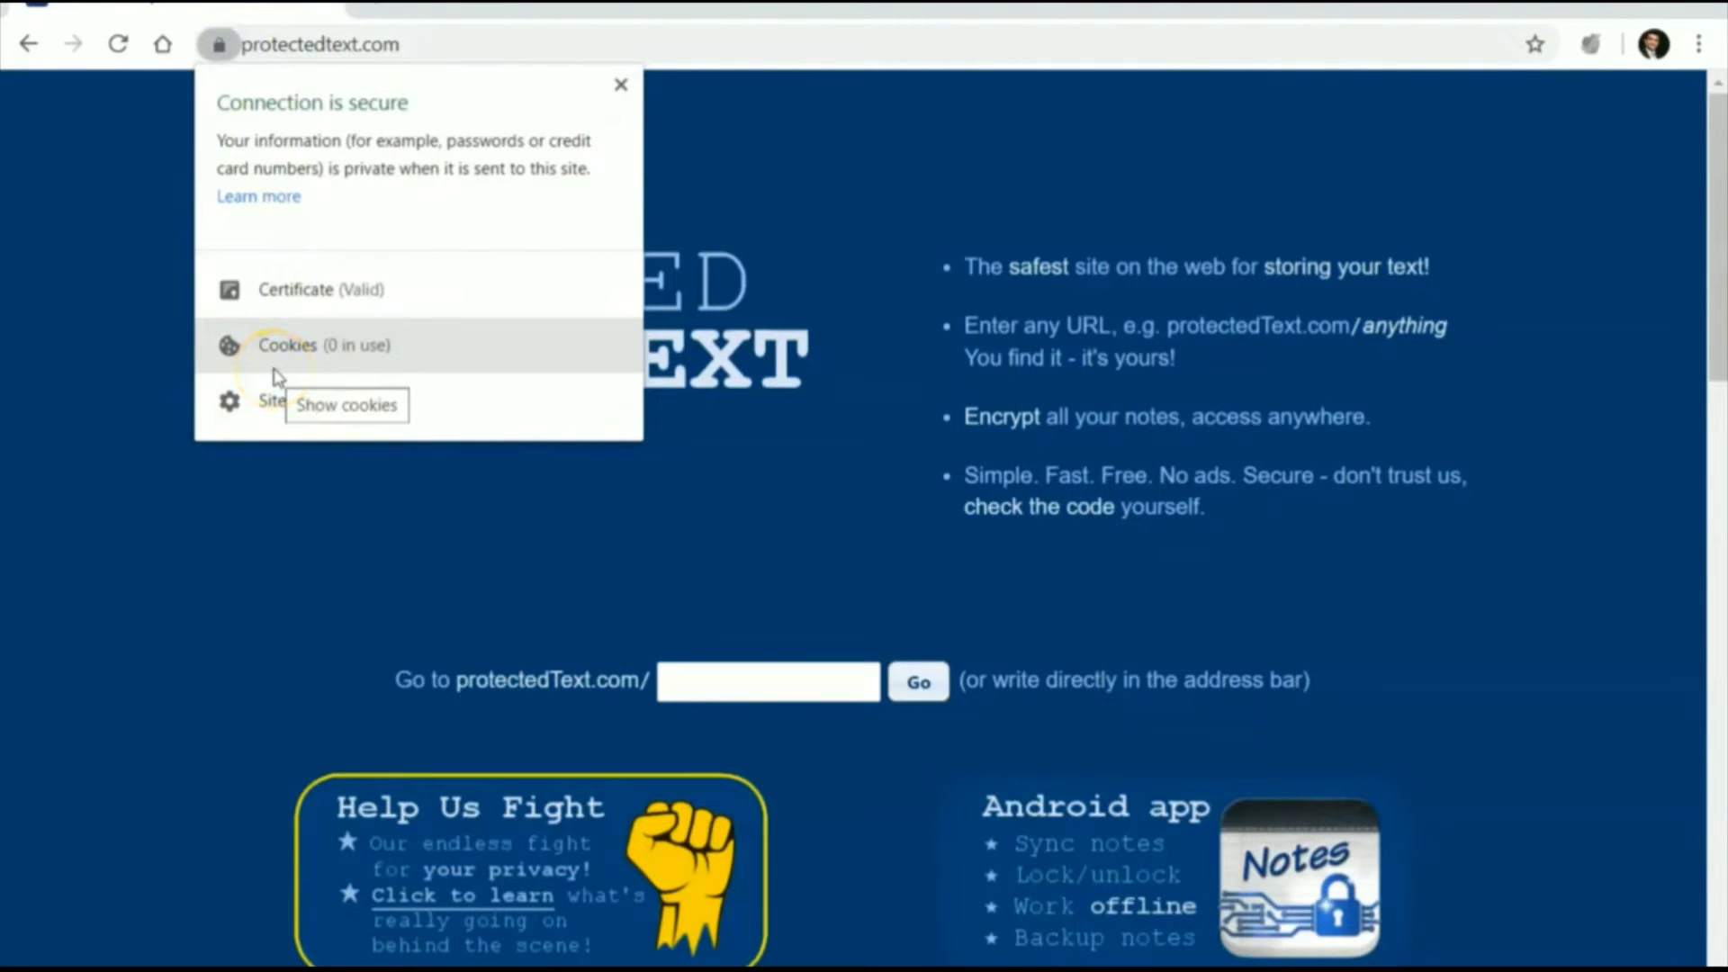
{"action": "left_click", "coordinate": [244, 519]}
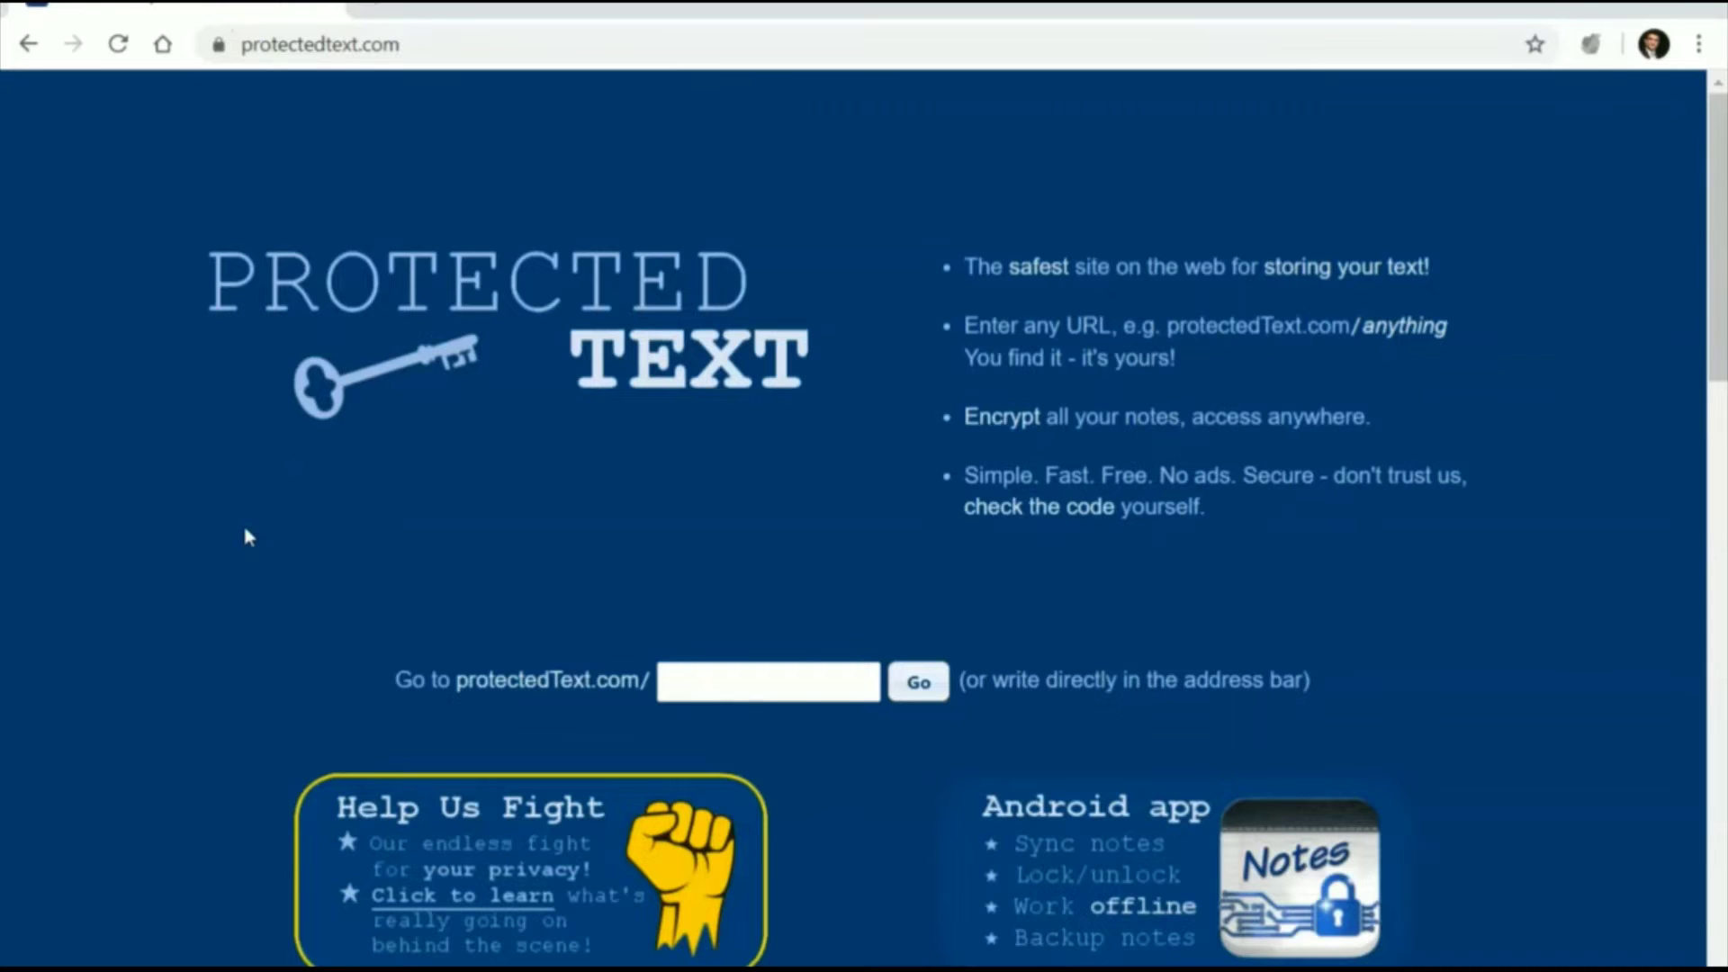
Create a new site named visai and fill its first tab with the Big Data Security passage.
{"action": "left_click", "coordinate": [715, 688]}
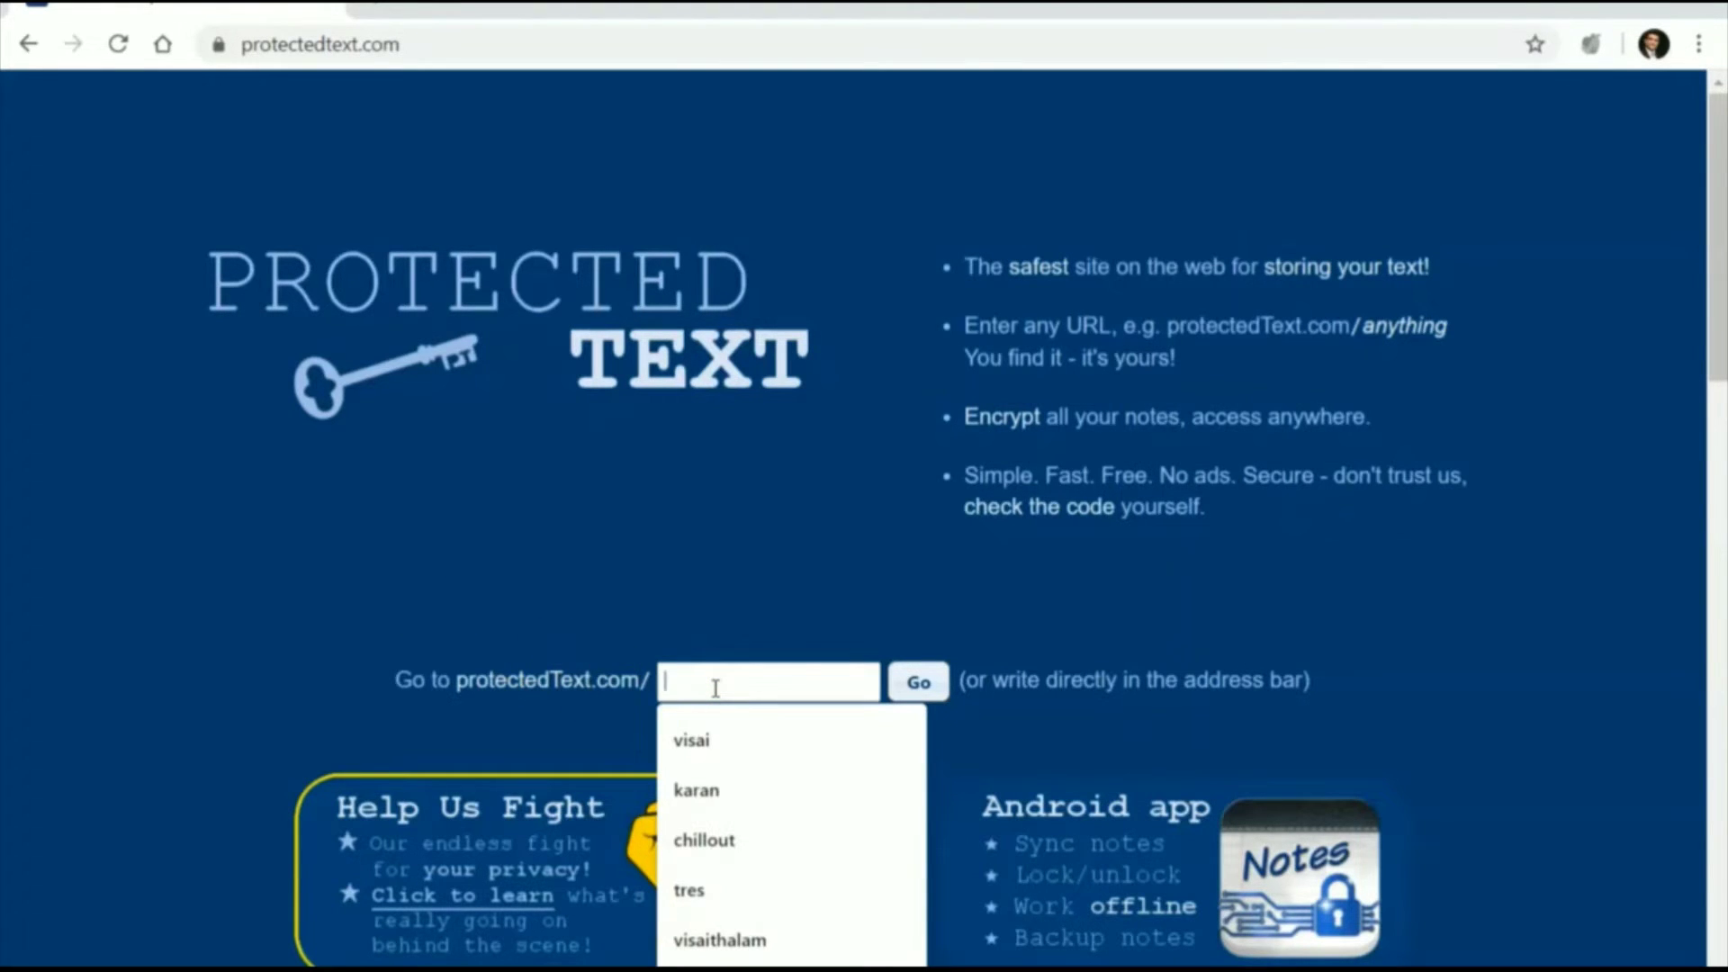
{"action": "type", "text": "visai"}
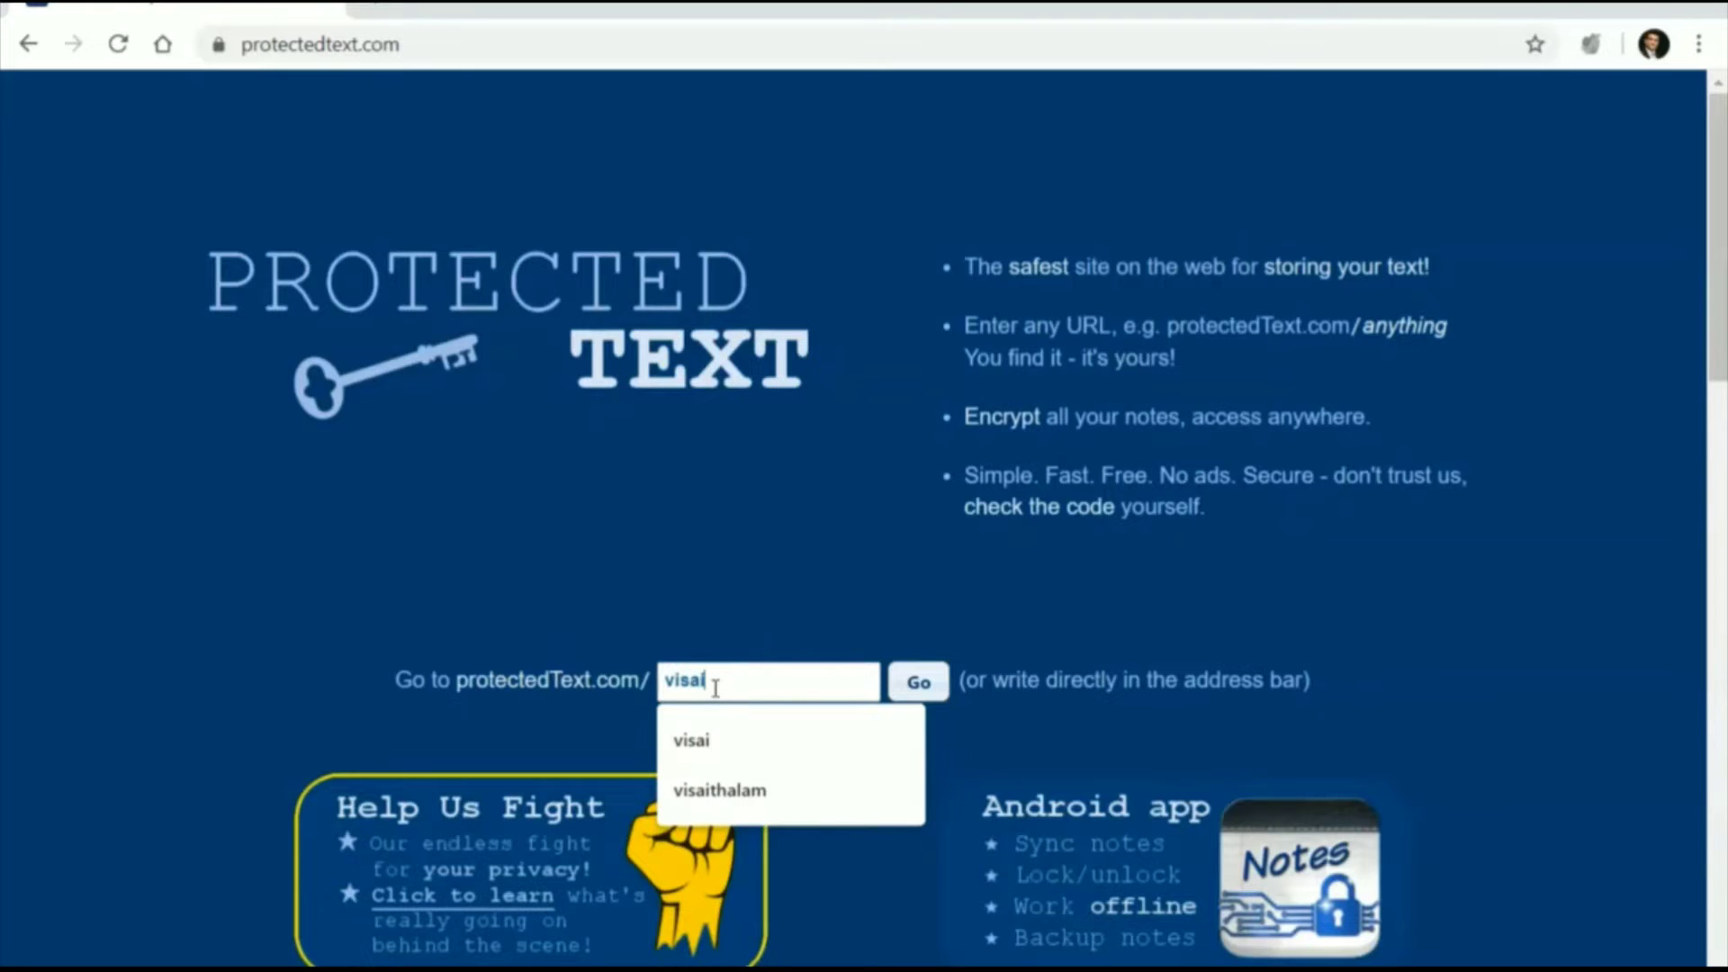
{"action": "left_click", "coordinate": [917, 685]}
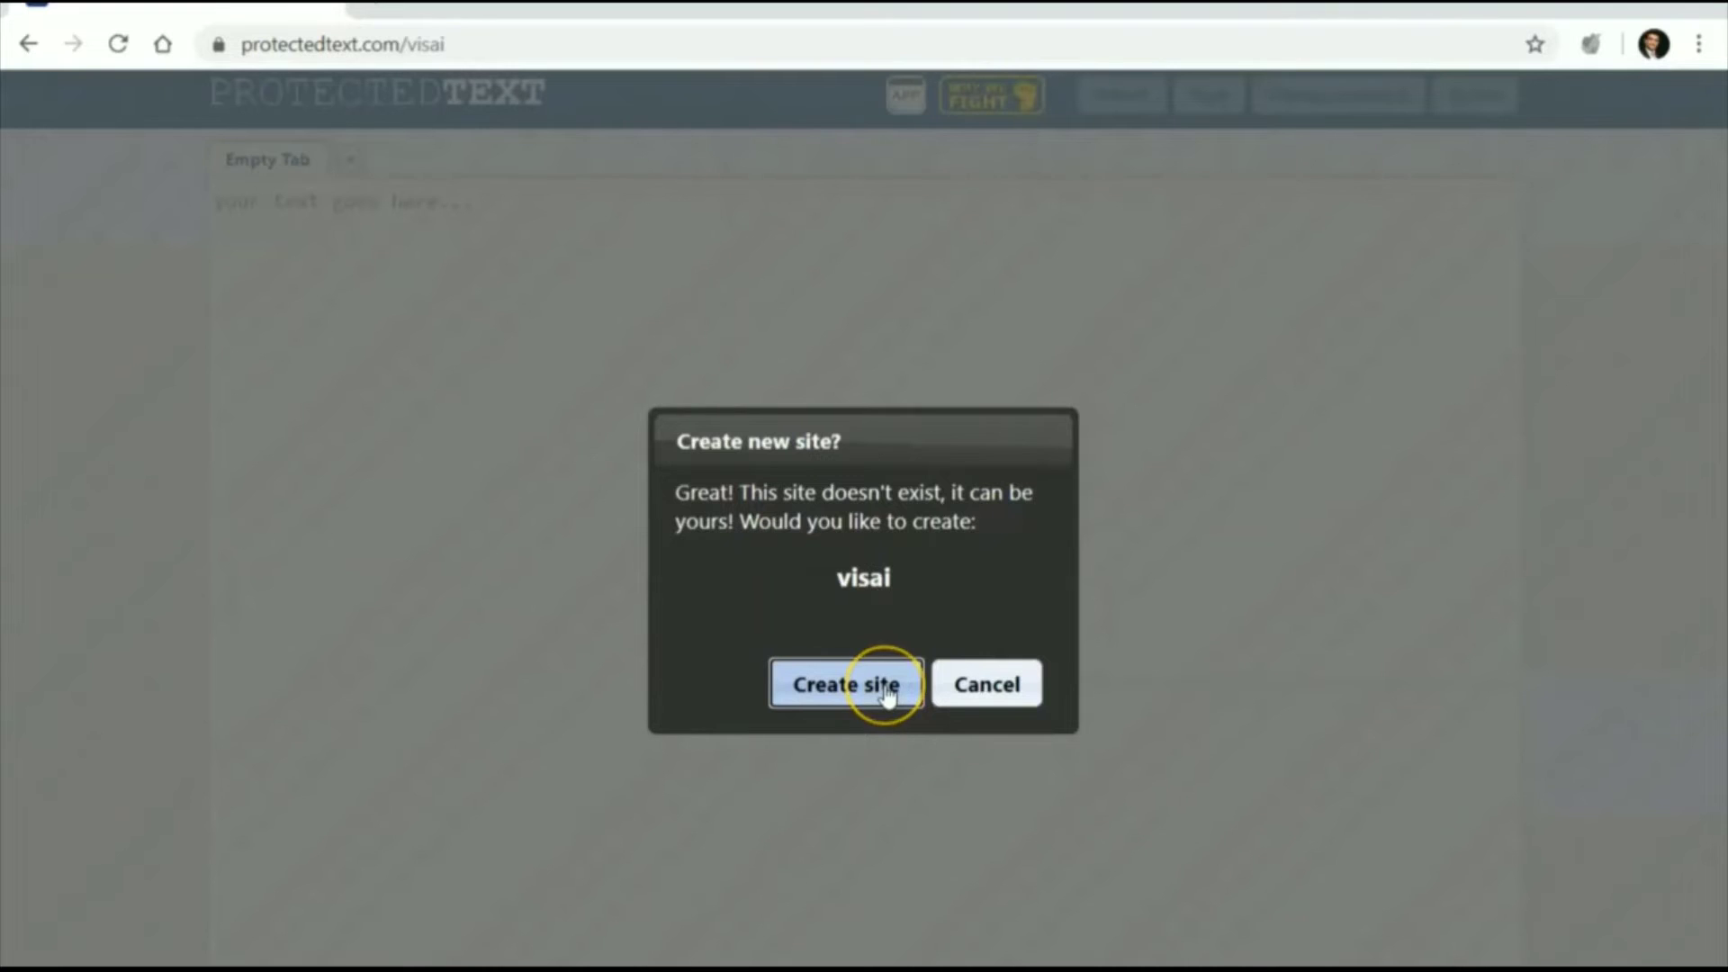
{"action": "left_click", "coordinate": [886, 686]}
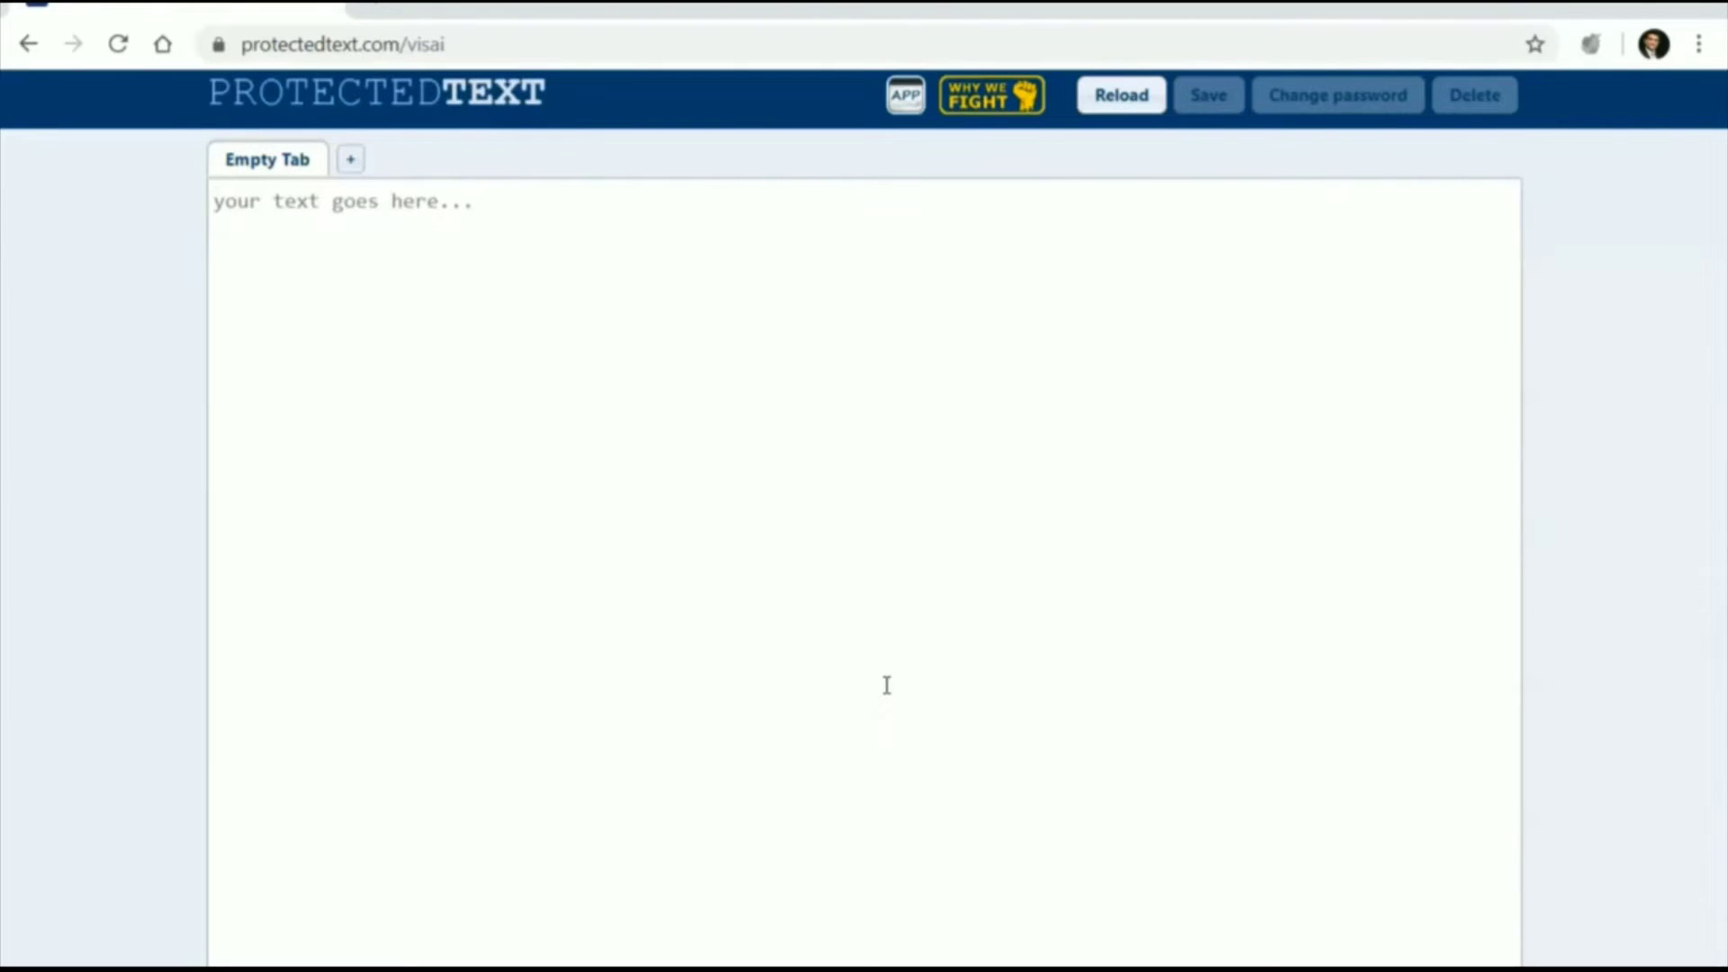
{"action": "type", "text": "Big Data Security: Currently there are problems with traditional security infrastructure such as network level security measures including firewalls, IPS, WAF and endpoint security measures such as antivirus that are not able to detect current emerging threats. Since endpoint security is signature based, it lacks in APT (Advanced Persistent Threat), malware detection and mitigation. Solutions like SIEM (Security Information and Event Management) for monitoring device logs and network traffic also lacks the tools to detect long-term planned attacks. Another big challenge is processing data from different sources and types (unstructured data). Tools which can analyze intranet traffic are not yet developed or implemented to detect anomalous activity during attacks, especially in the case of lateral shifts. Attackers are able to use this to understand the network.  Traditional DLP (Data Loss Prevention) is also unable to prevent sophisticated bypass techniques of data leakage. Techniques like segregating critical data into multiple attachments or segregating it into multiple emails to a particular destination are ineffective against data leakage ."}
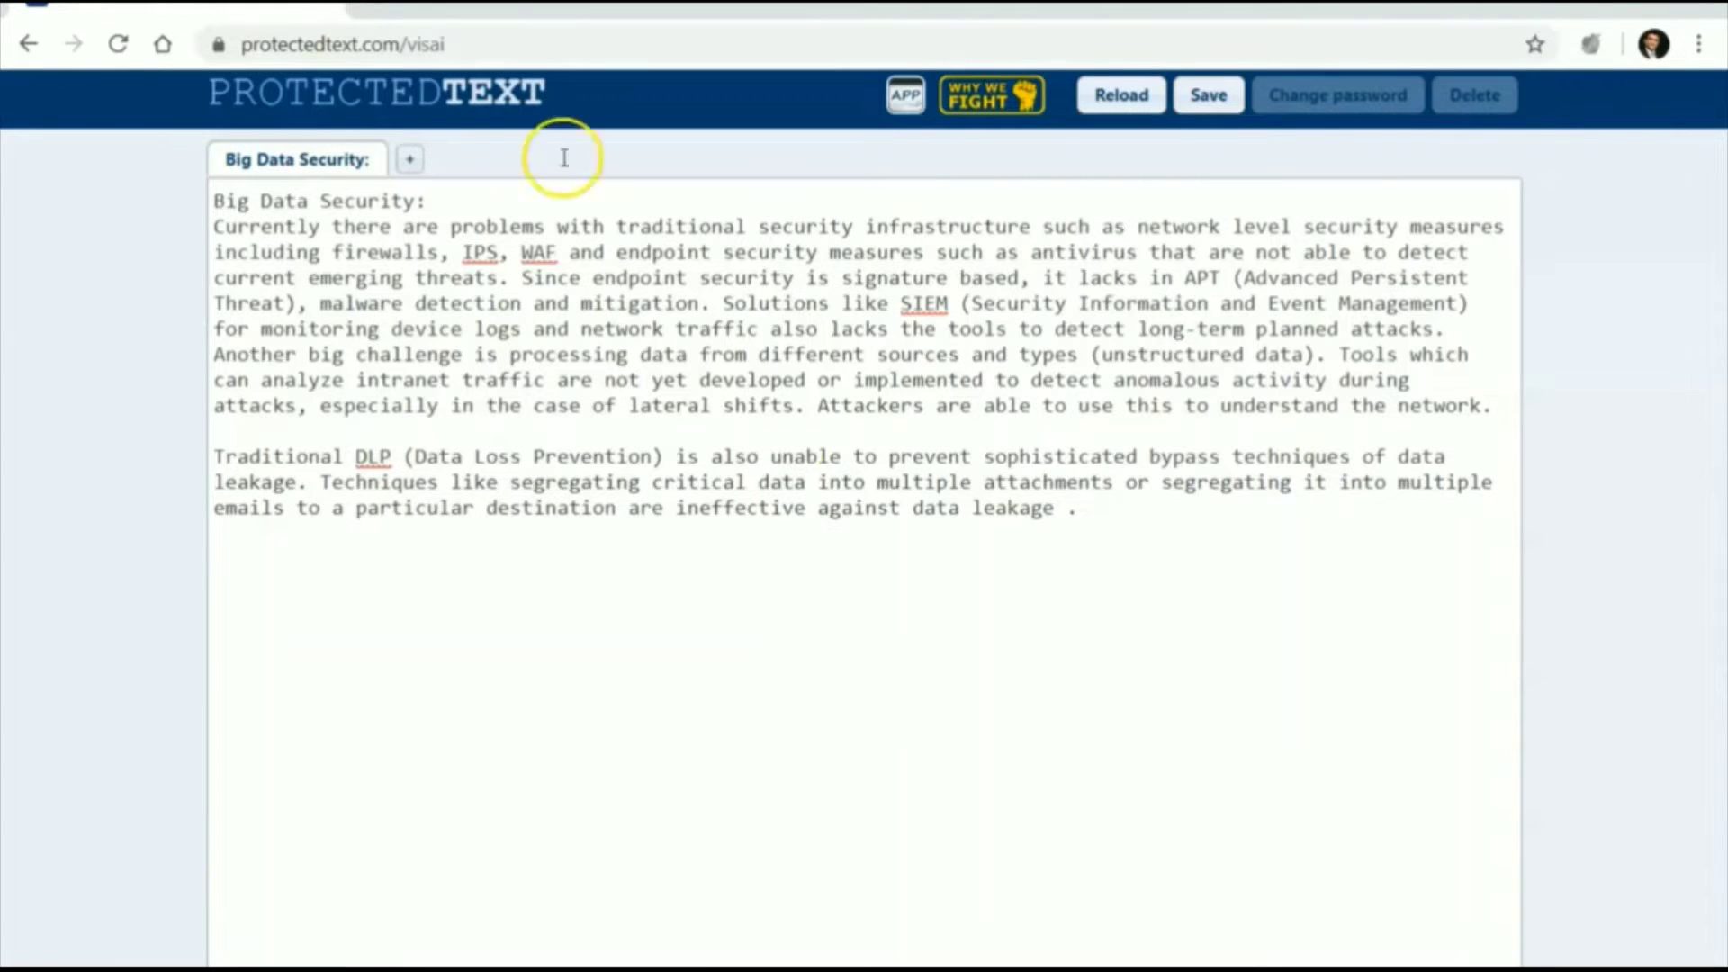
Add a second empty tab to the visai site and delete that tab again.
{"action": "left_click", "coordinate": [412, 159]}
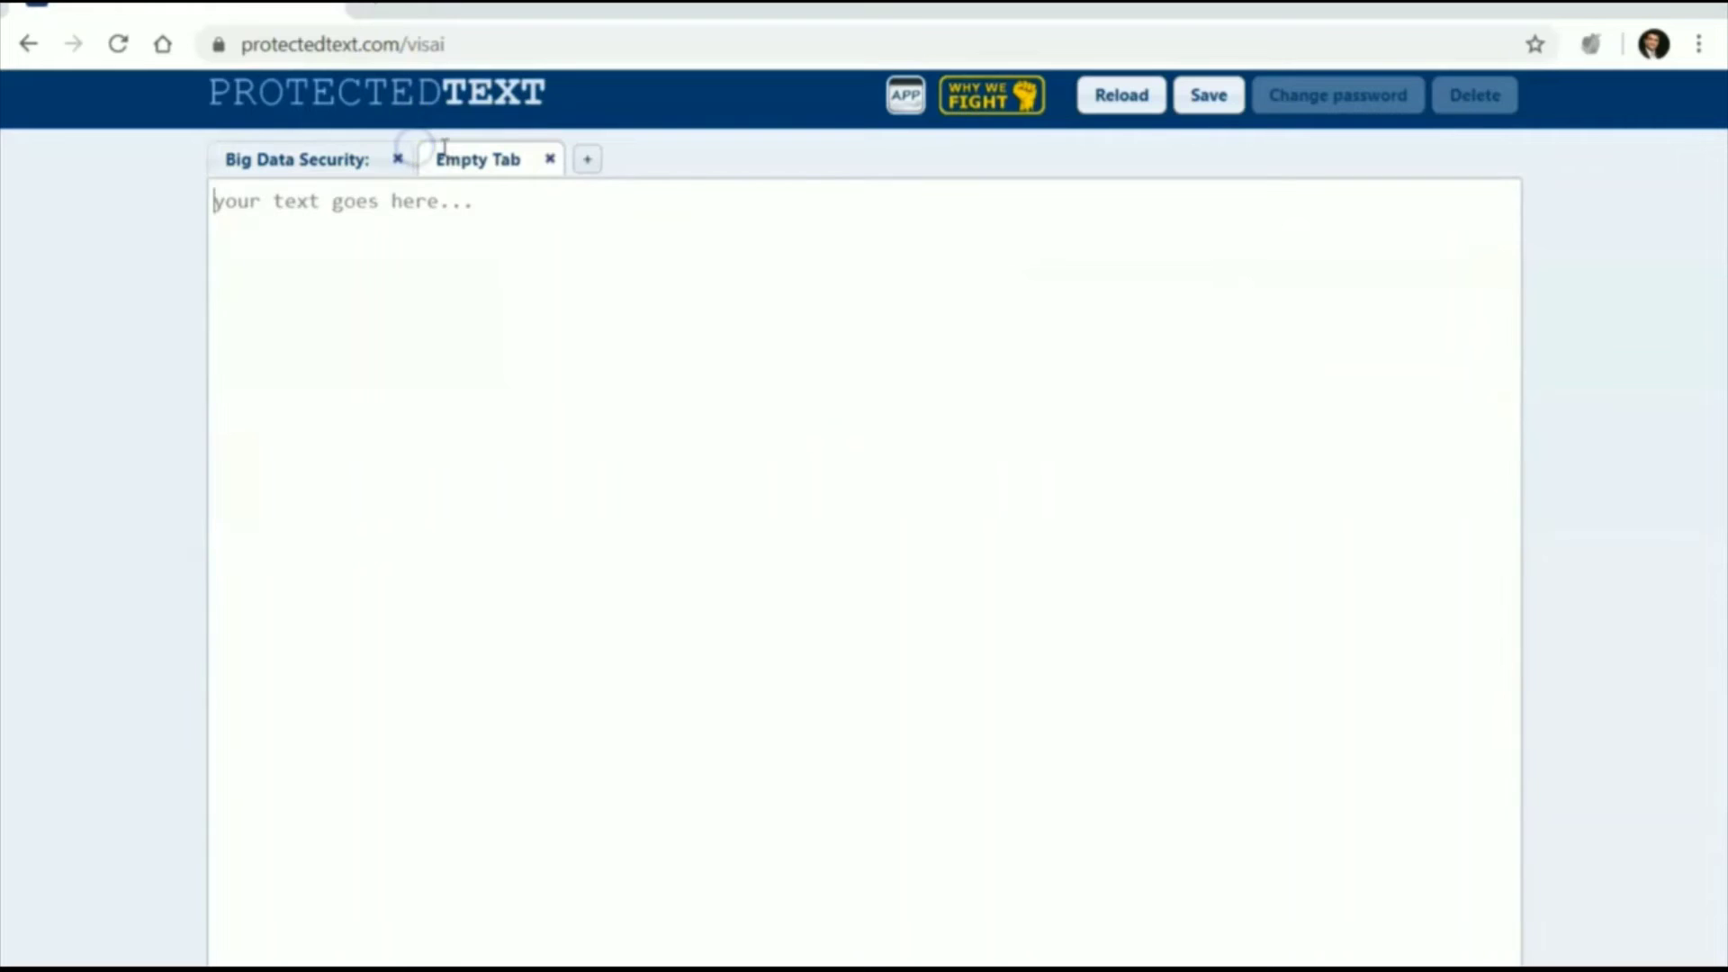
{"action": "left_click", "coordinate": [550, 159]}
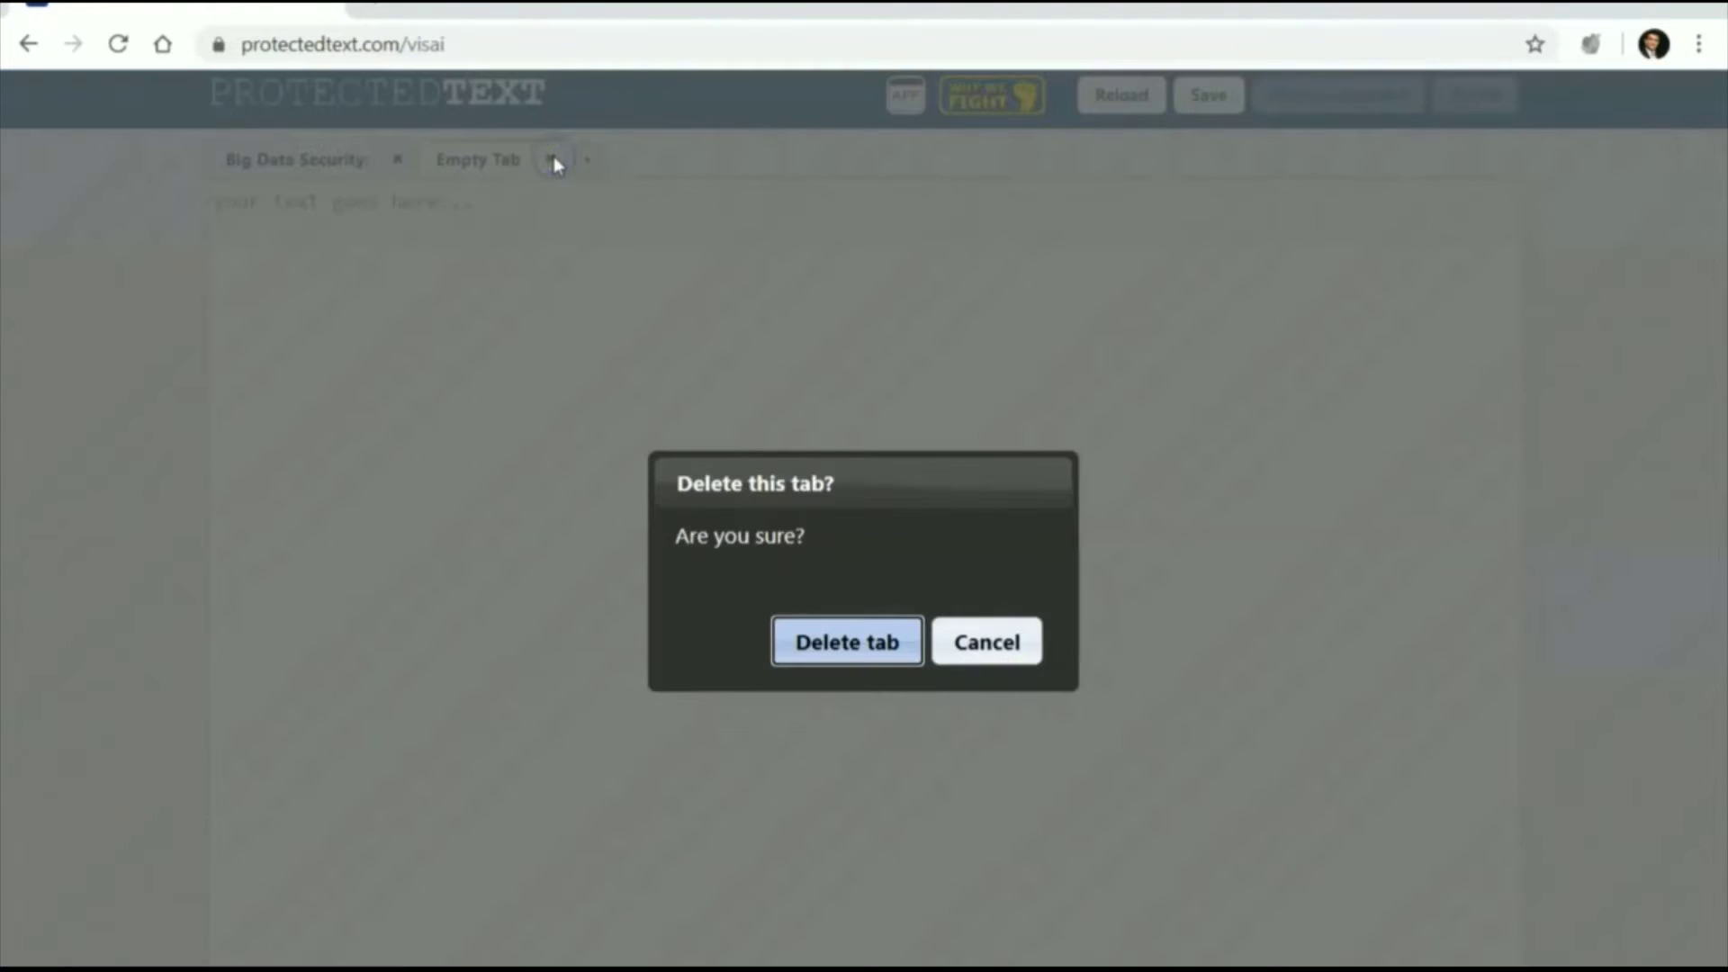
{"action": "left_click", "coordinate": [856, 648]}
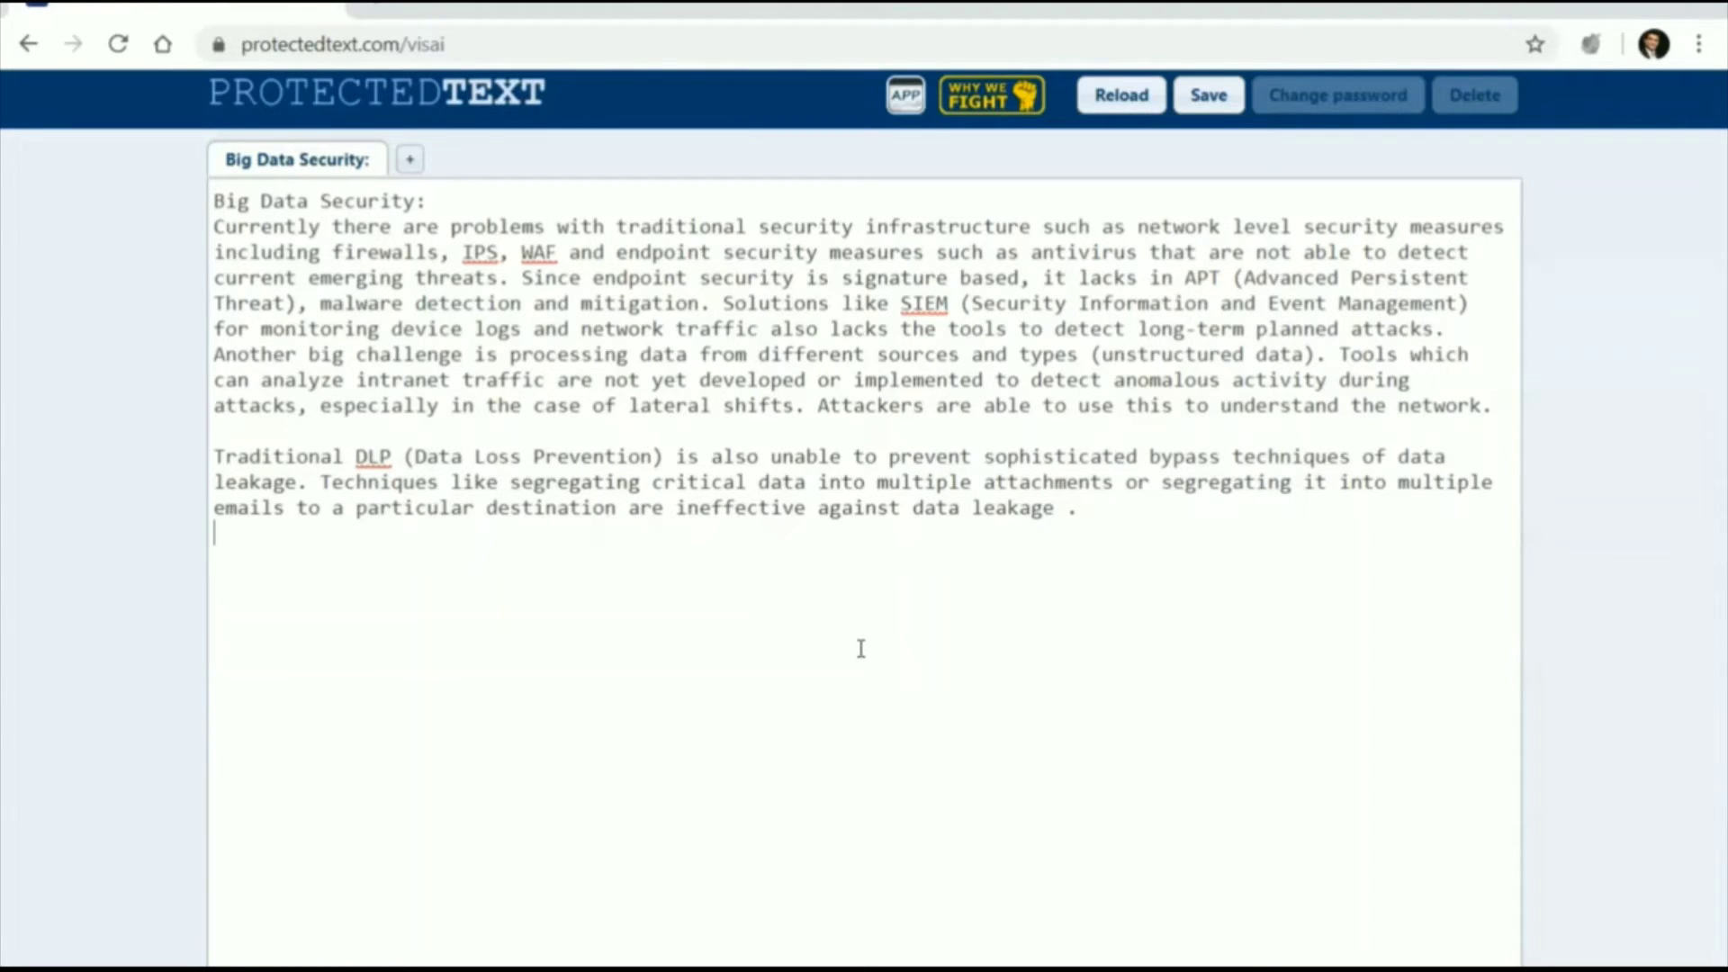
Save the note, entering and repeating a new password to encrypt the site.
{"action": "left_click", "coordinate": [1199, 96]}
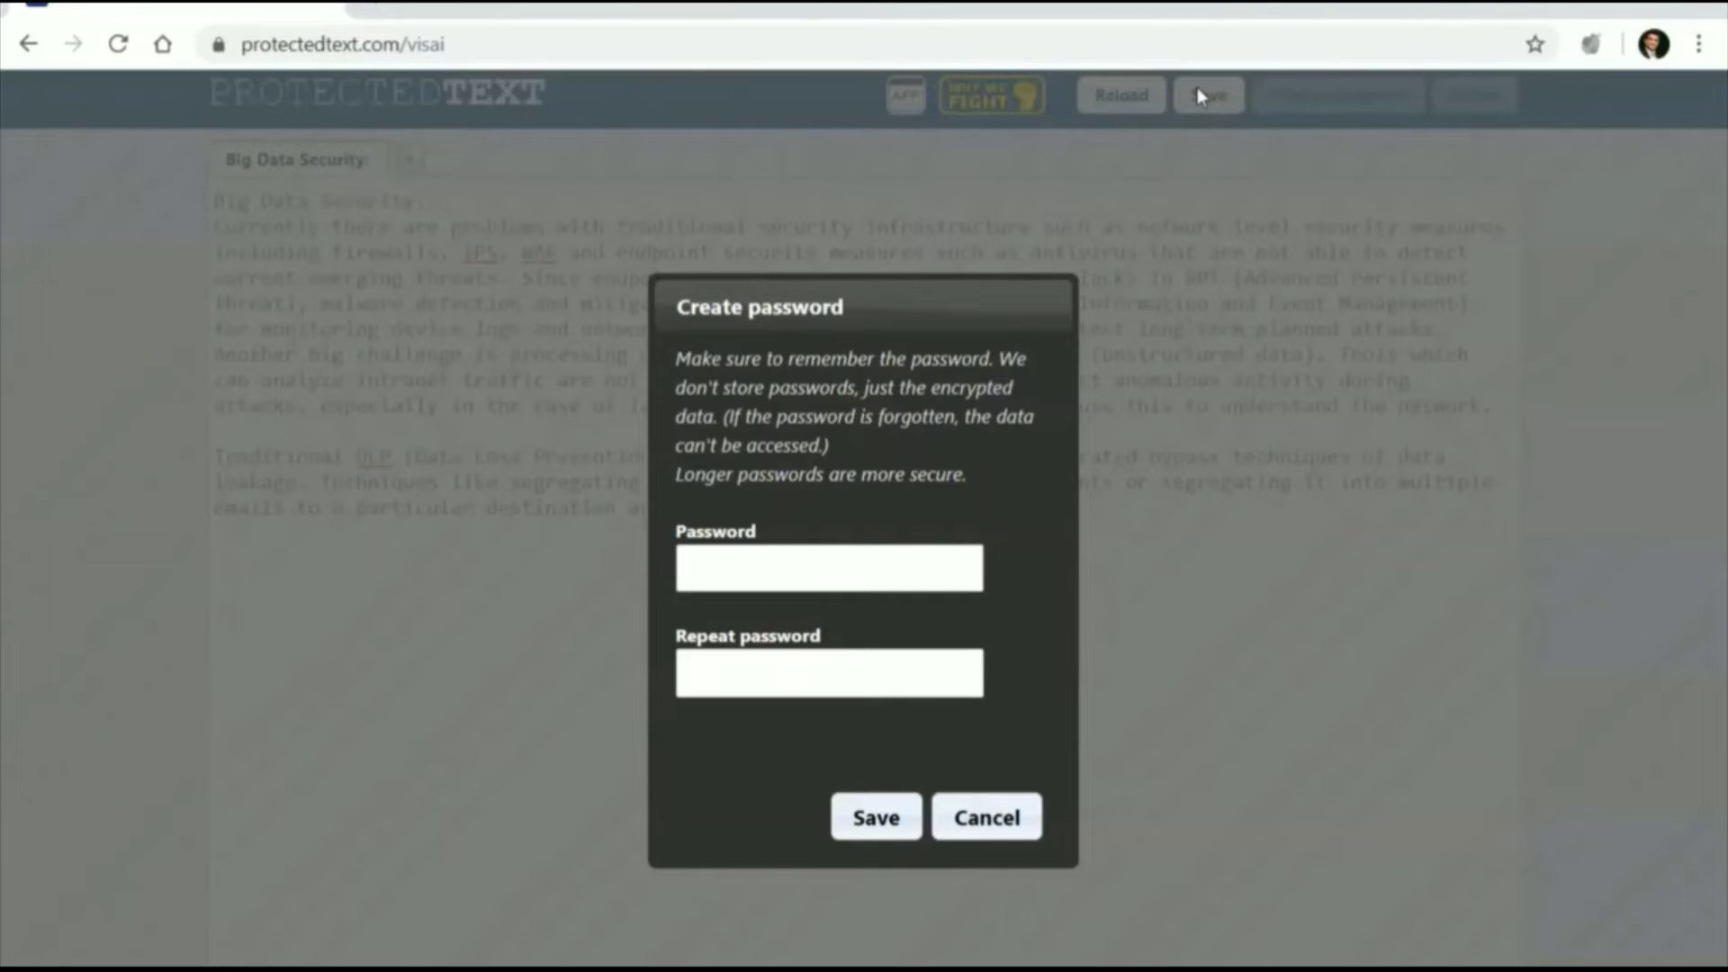
{"action": "type", "text": "••••••"}
{"action": "left_click", "coordinate": [837, 687]}
{"action": "type", "text": "••••••"}
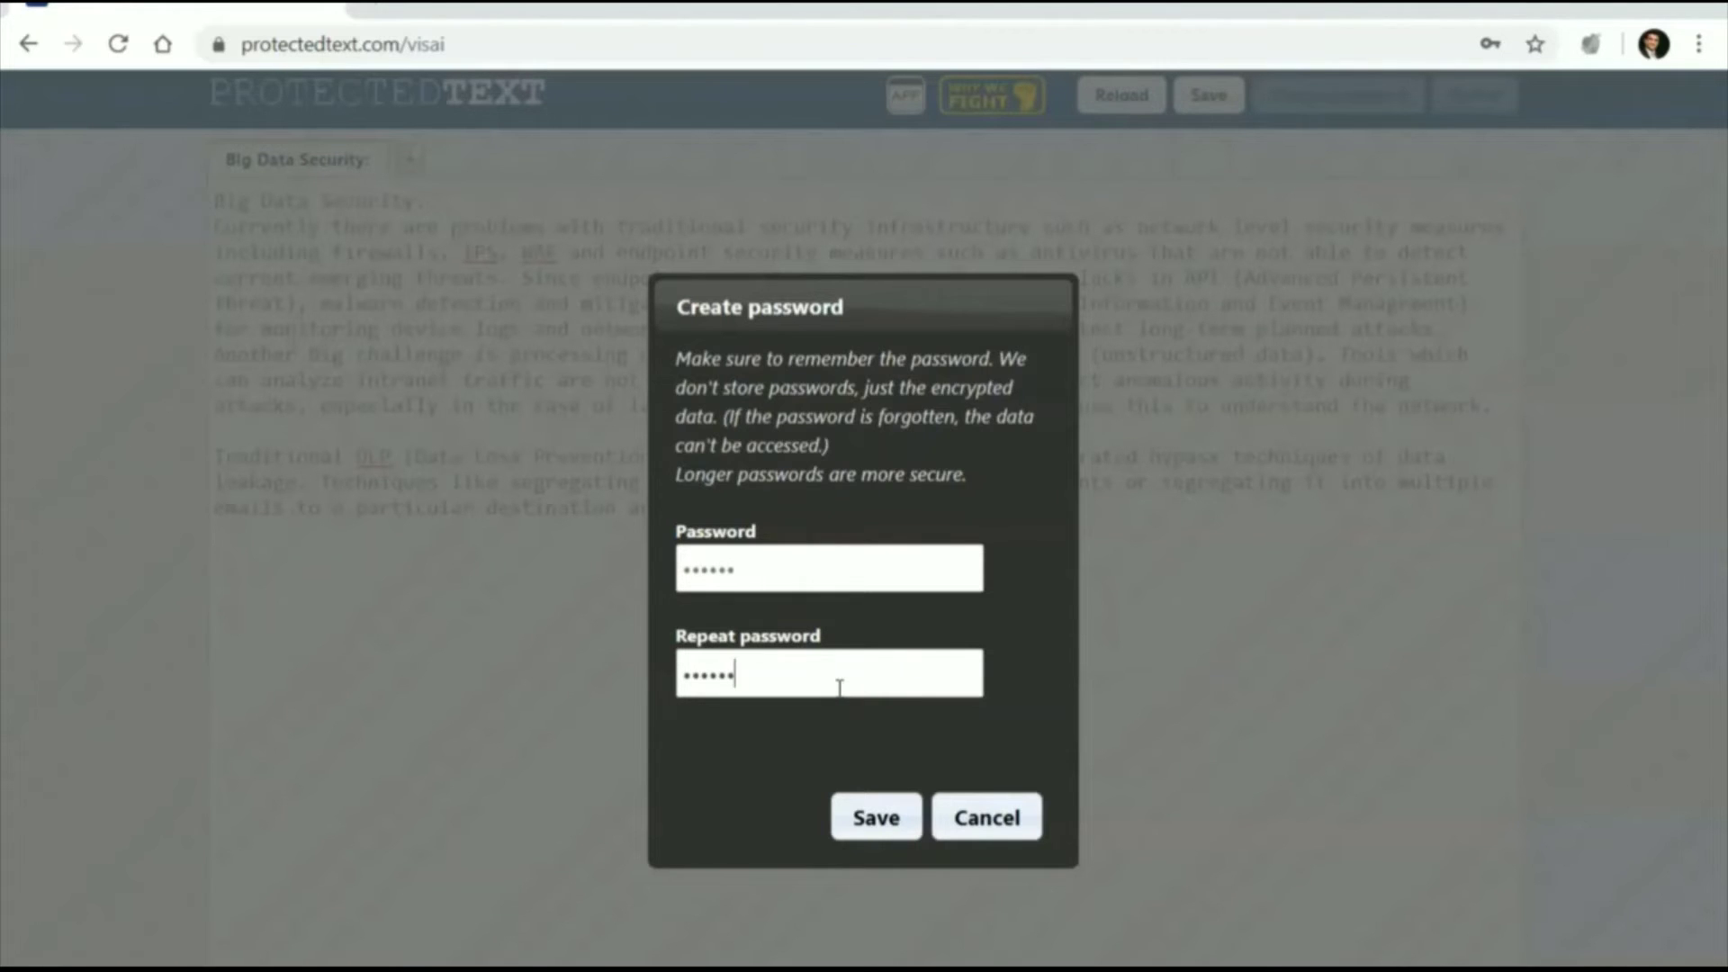
{"action": "left_click", "coordinate": [996, 902]}
{"action": "left_click", "coordinate": [866, 830]}
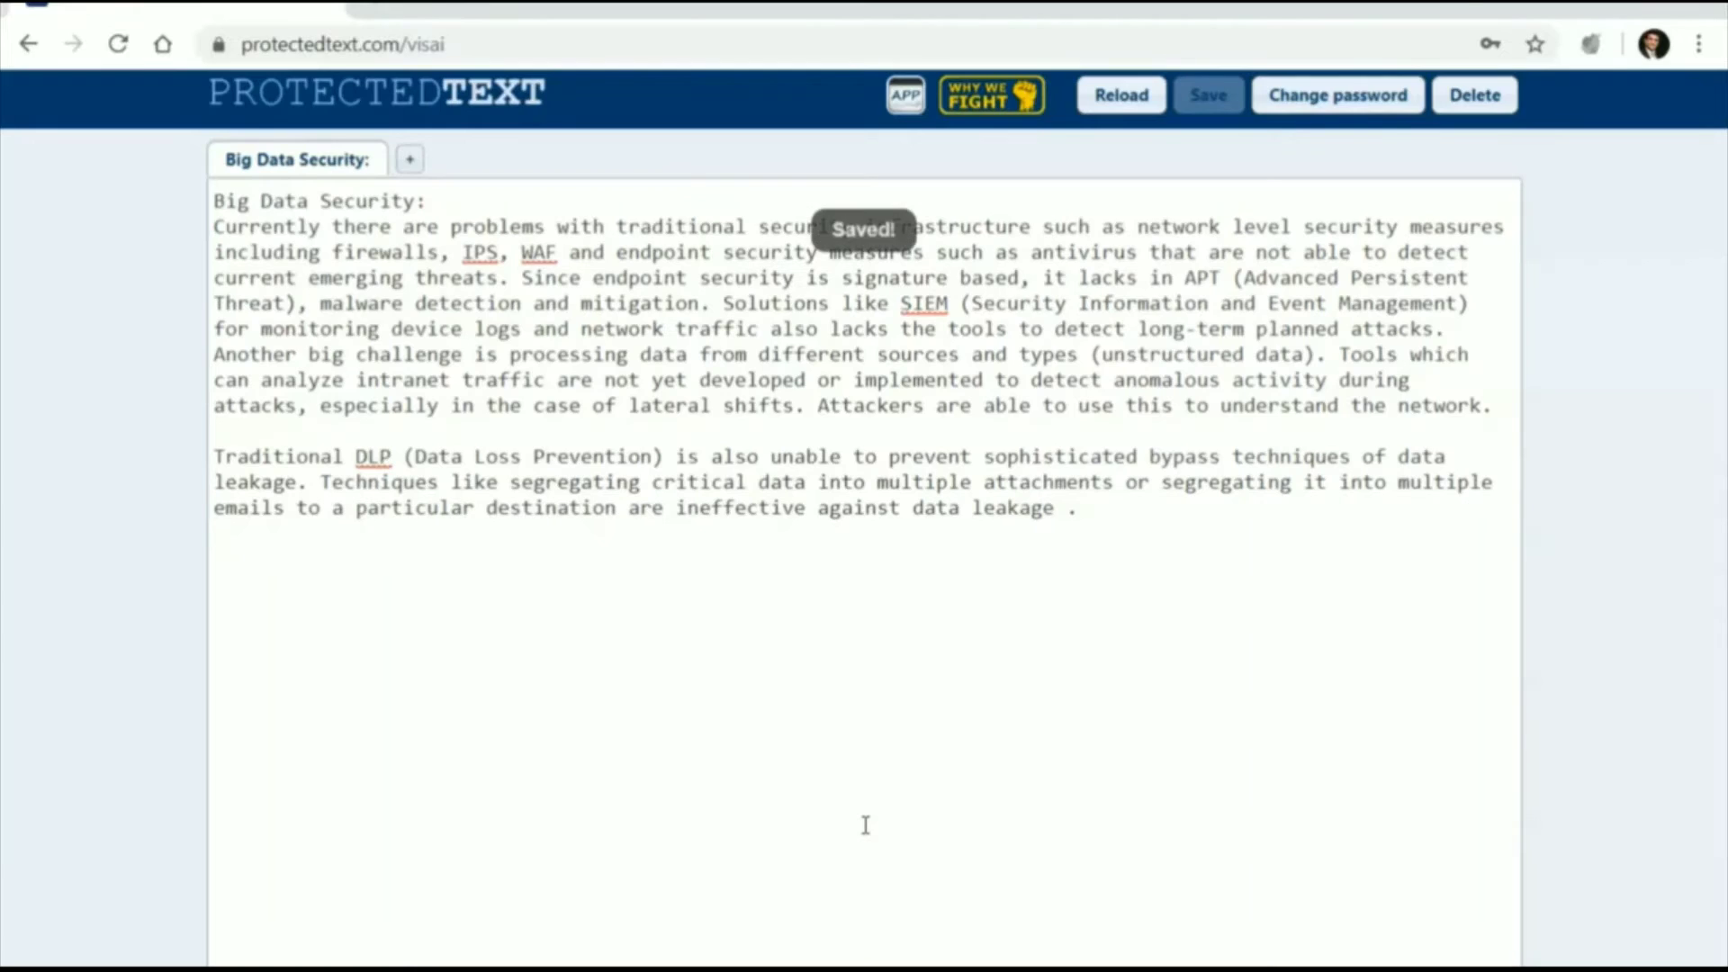
Open protectedtext.com/visai in a new browser tab and decrypt the site with its password.
{"action": "left_click", "coordinate": [513, 41]}
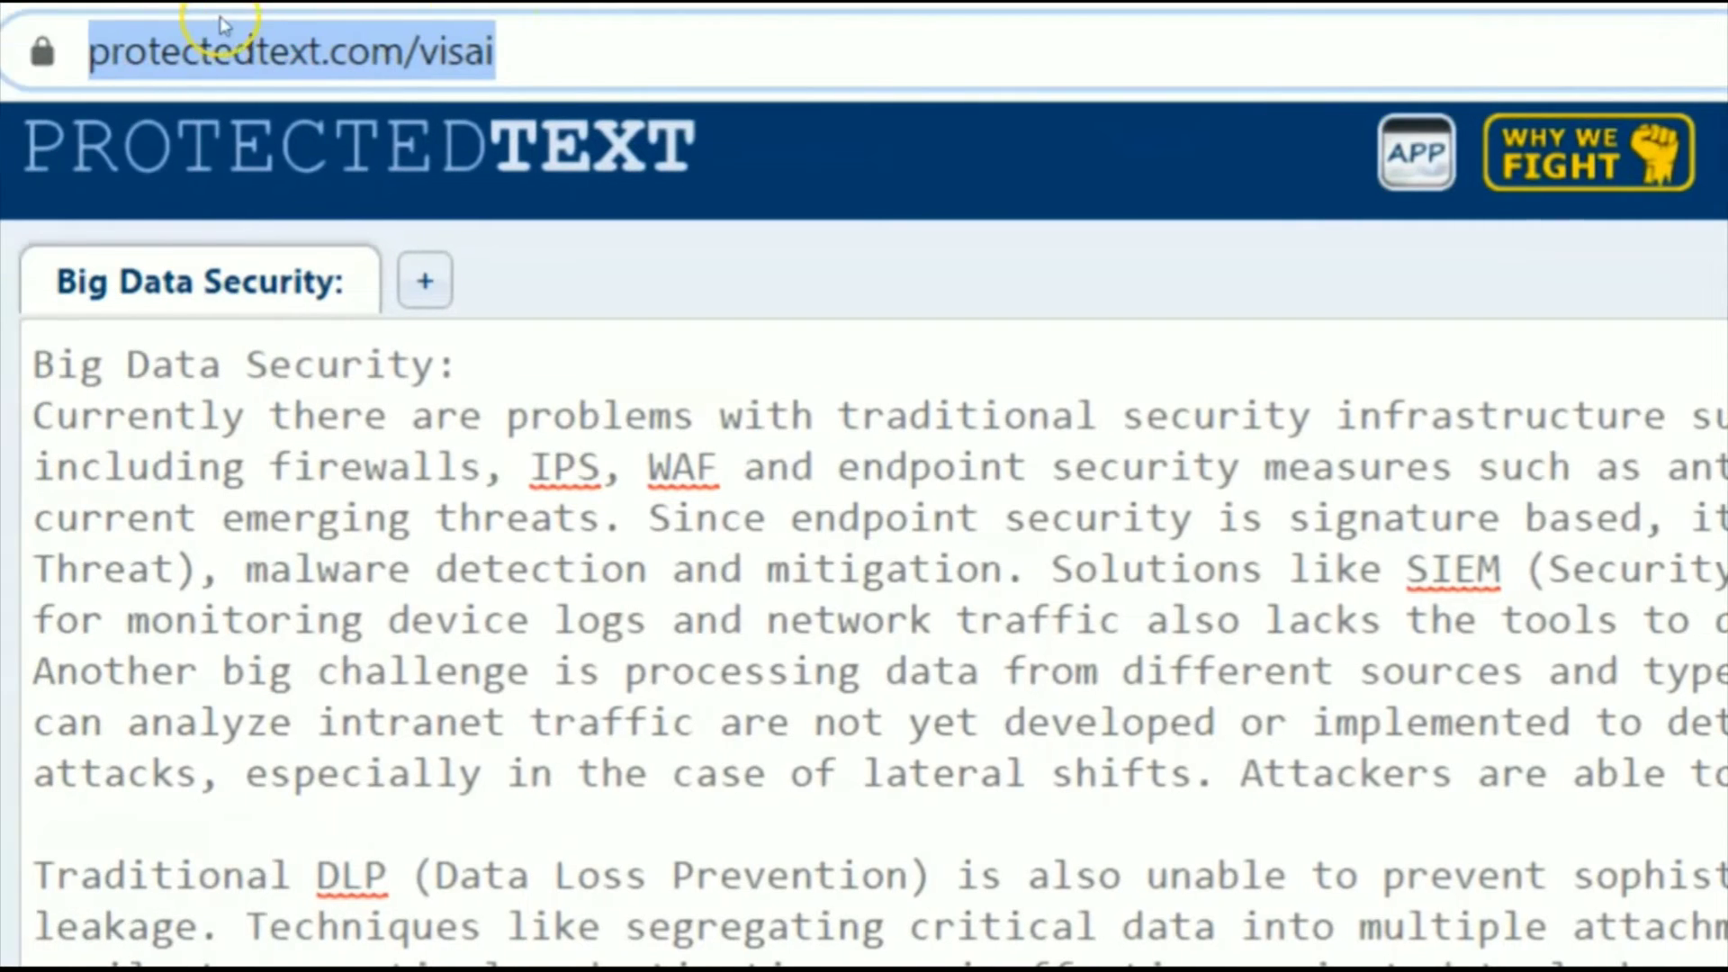
{"action": "left_click", "coordinate": [351, 43]}
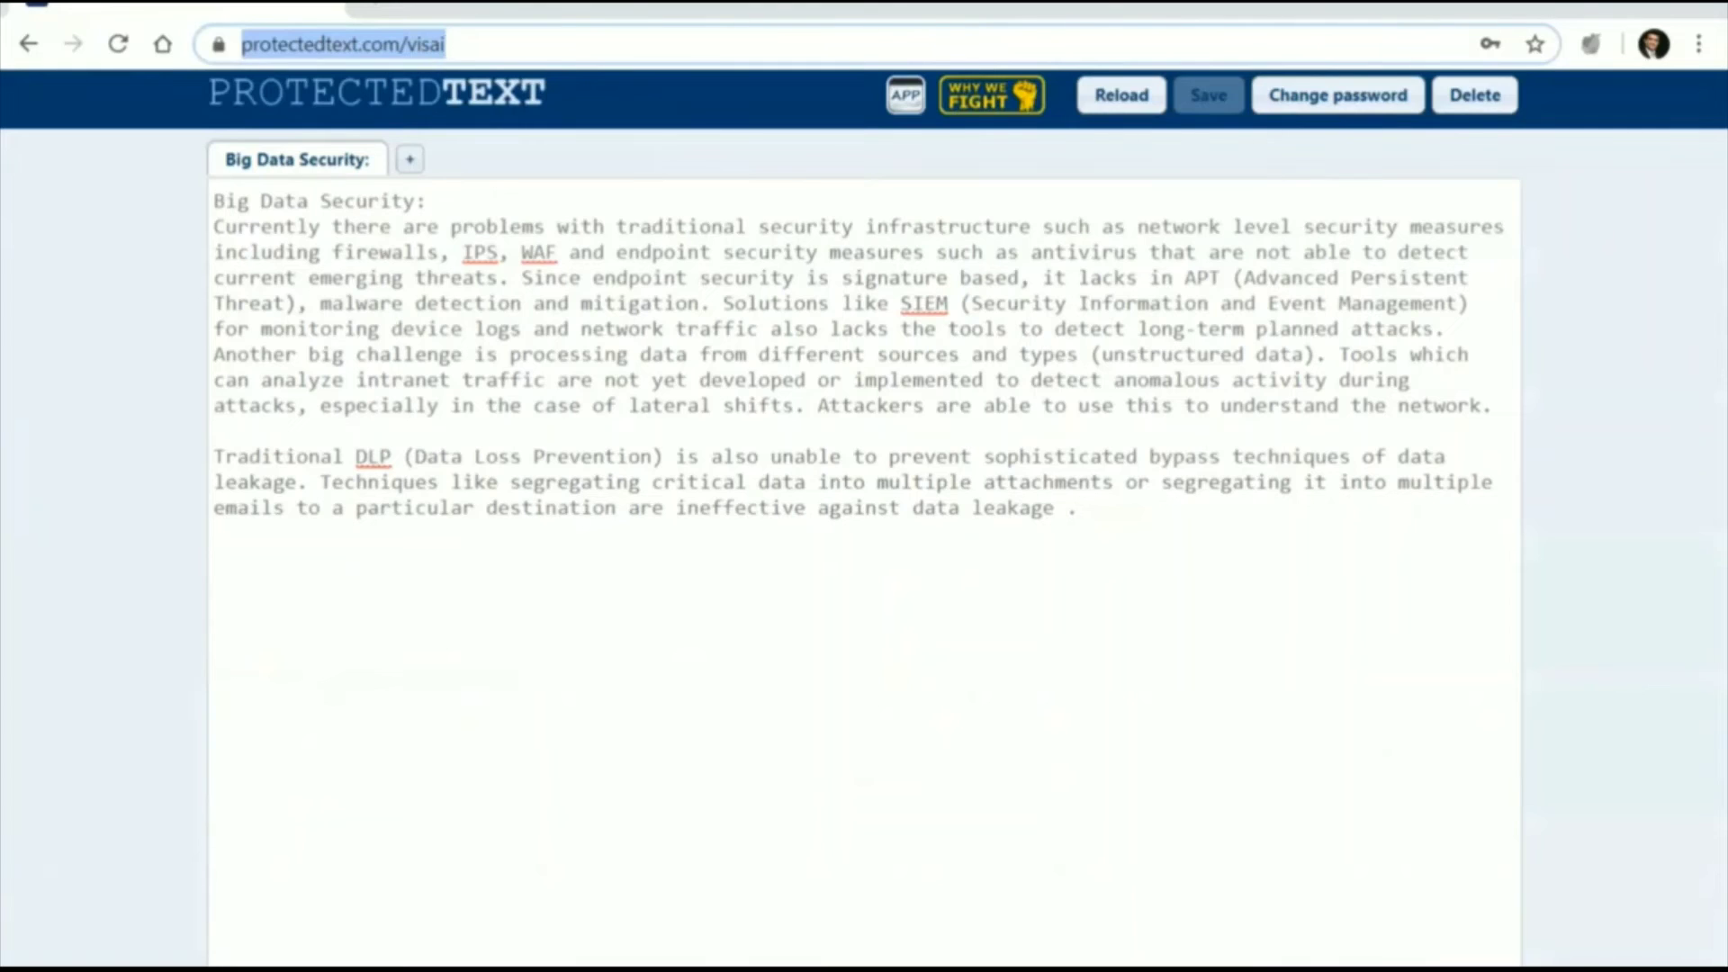
{"action": "left_click", "coordinate": [384, 4]}
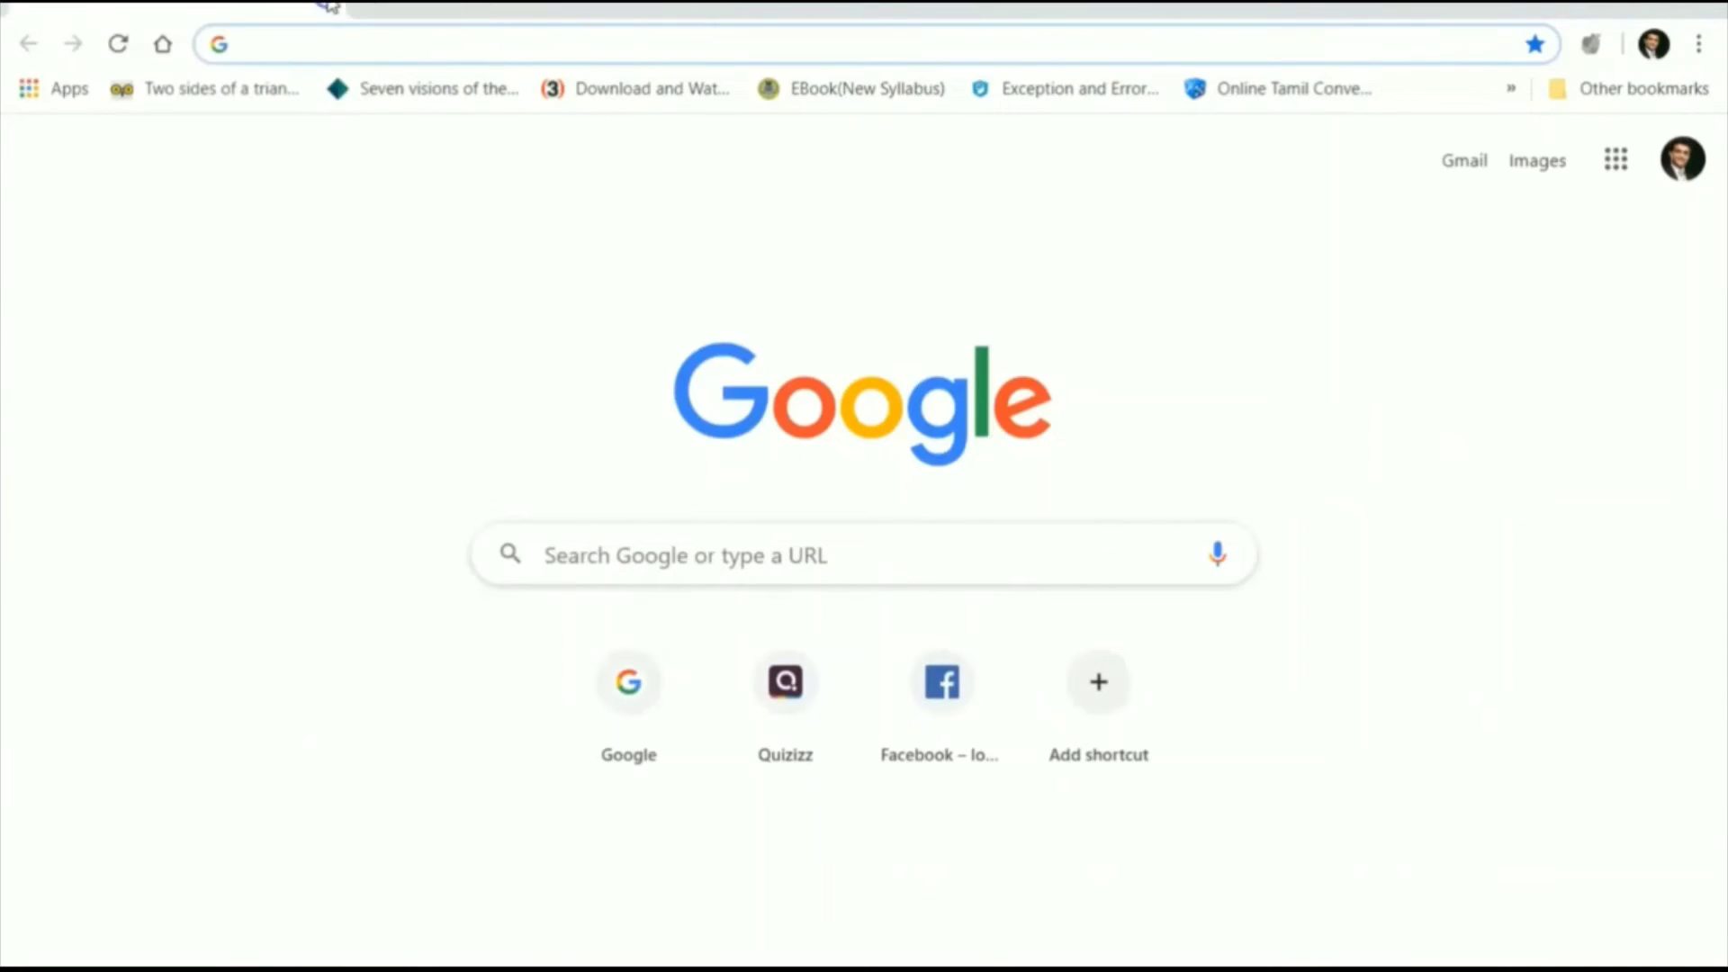
{"action": "type", "text": "protecte"}
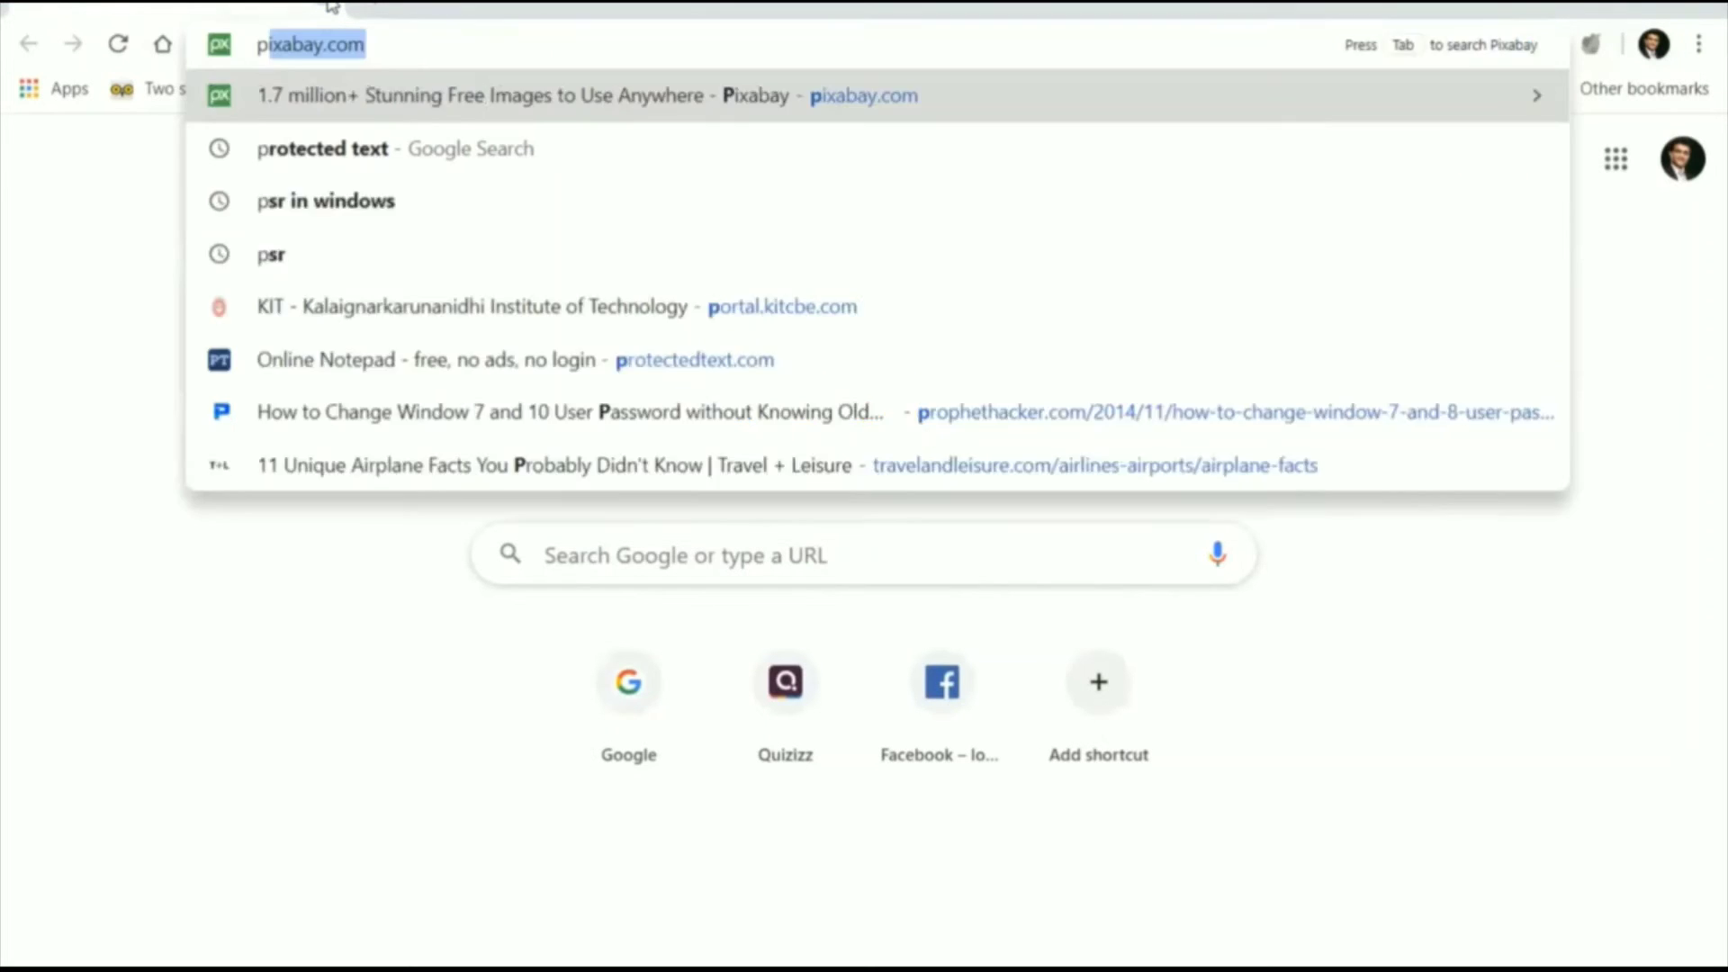
{"action": "type", "text": "dtext"}
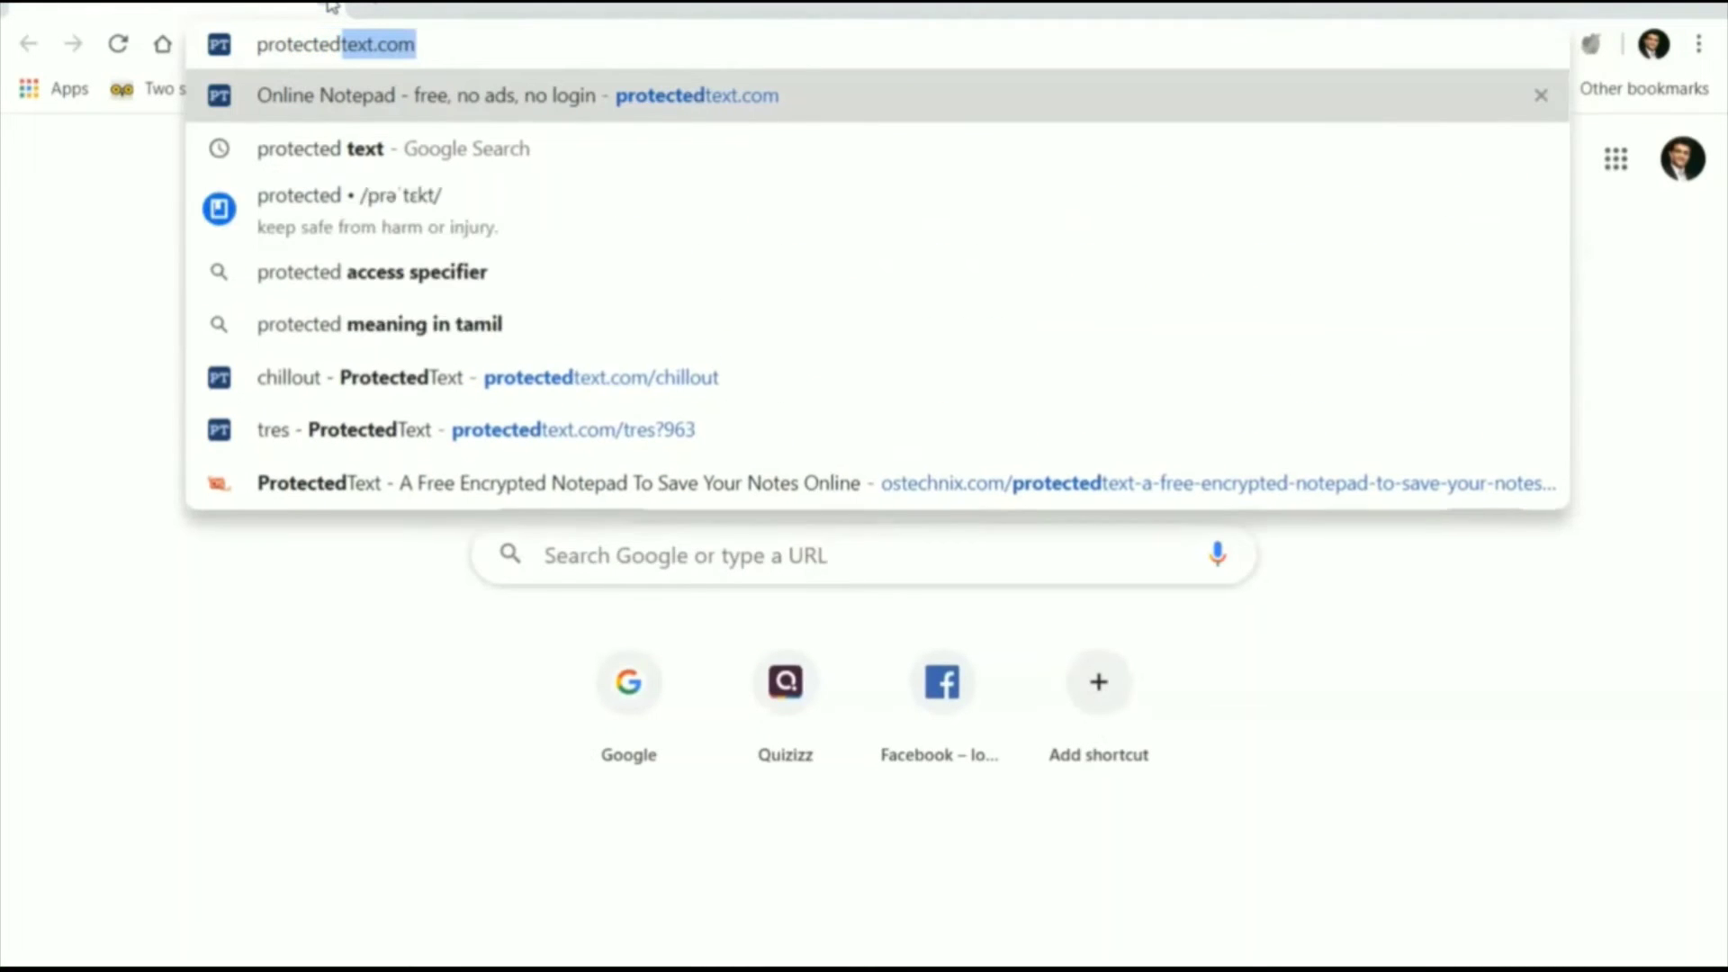
{"action": "key", "text": "Right"}
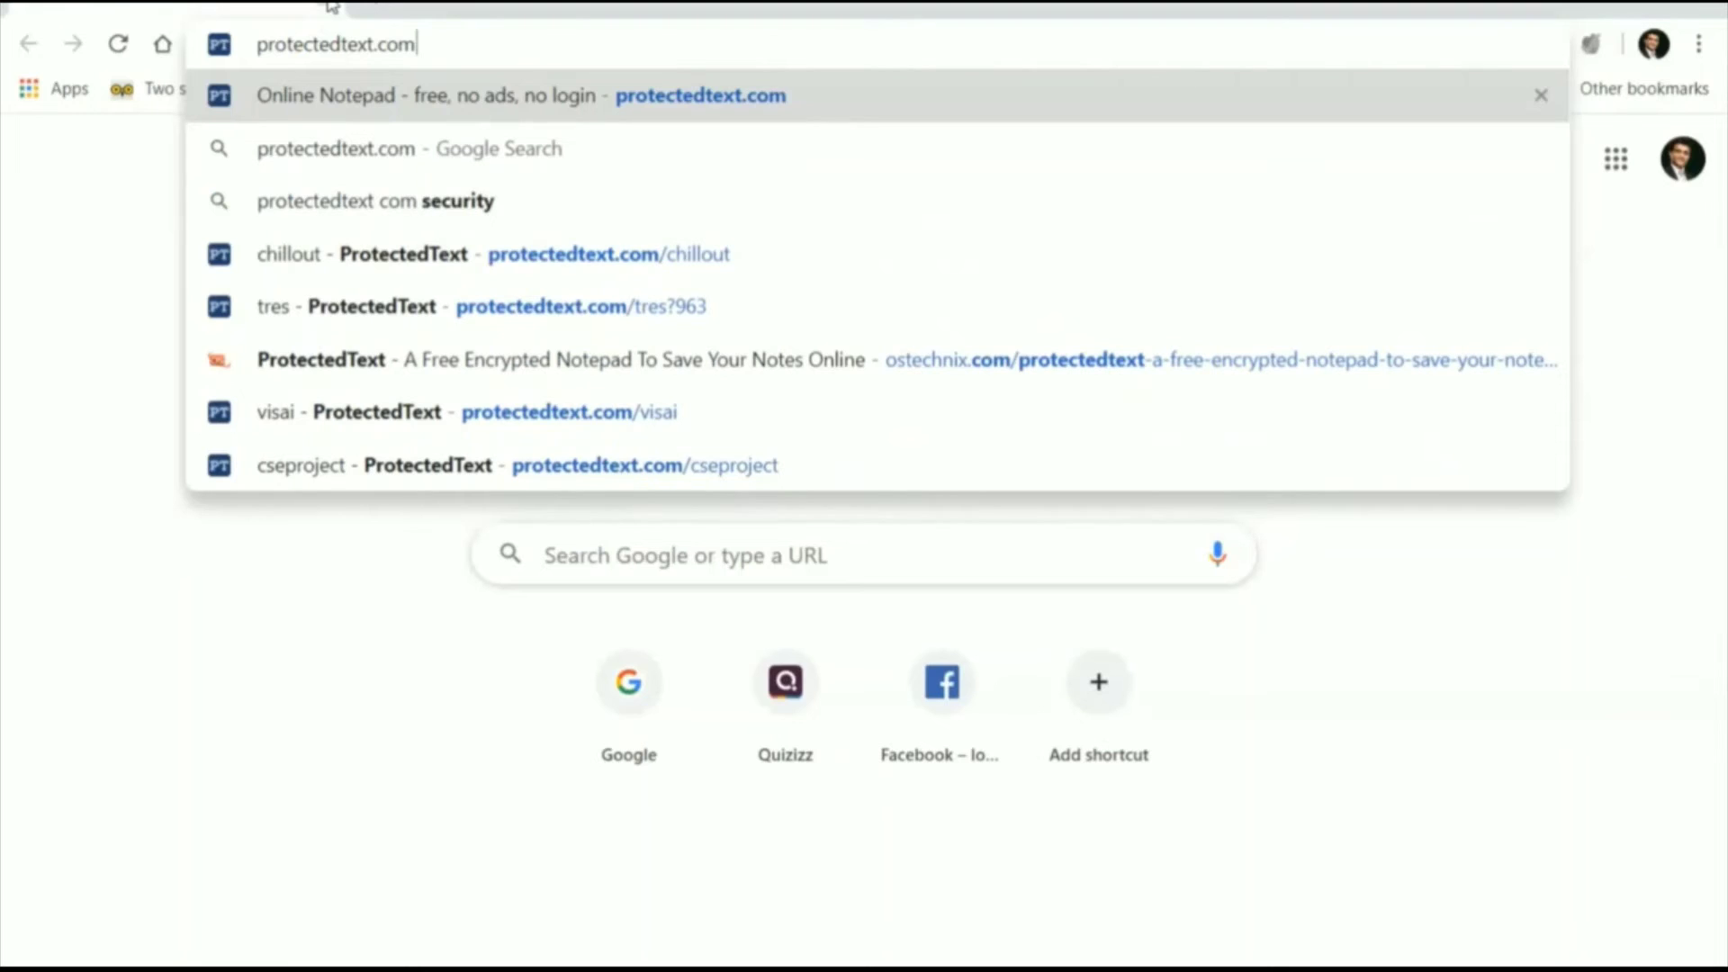
{"action": "type", "text": "/visai"}
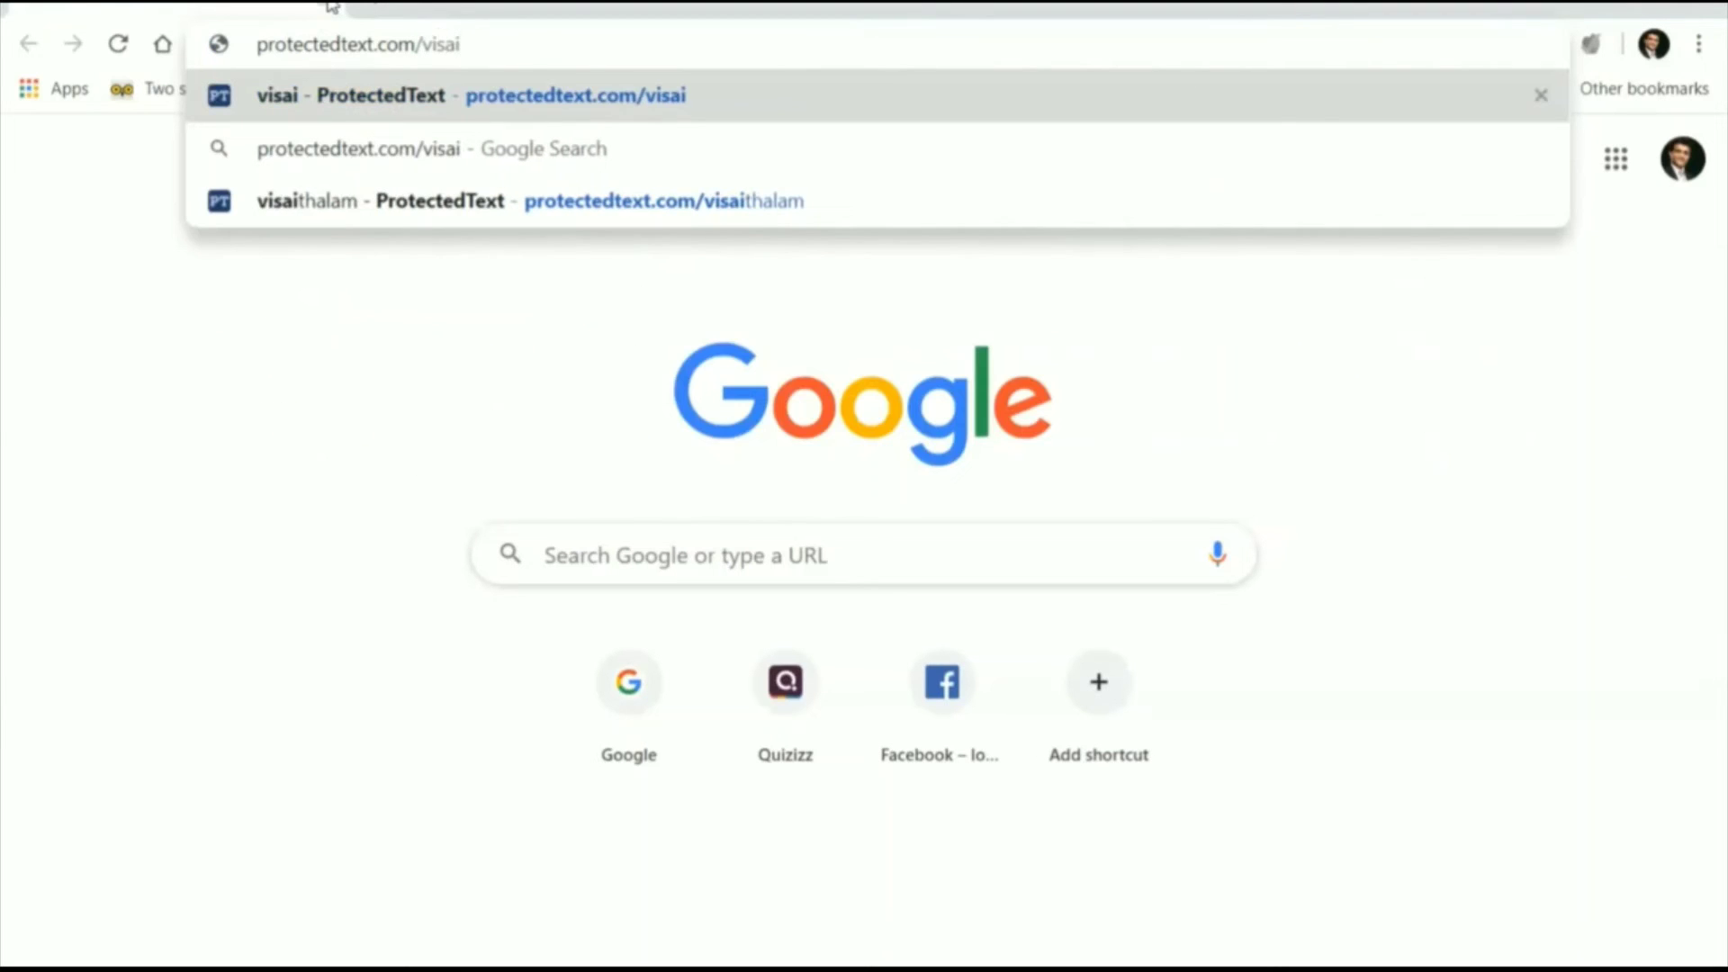
{"action": "key", "text": "Return"}
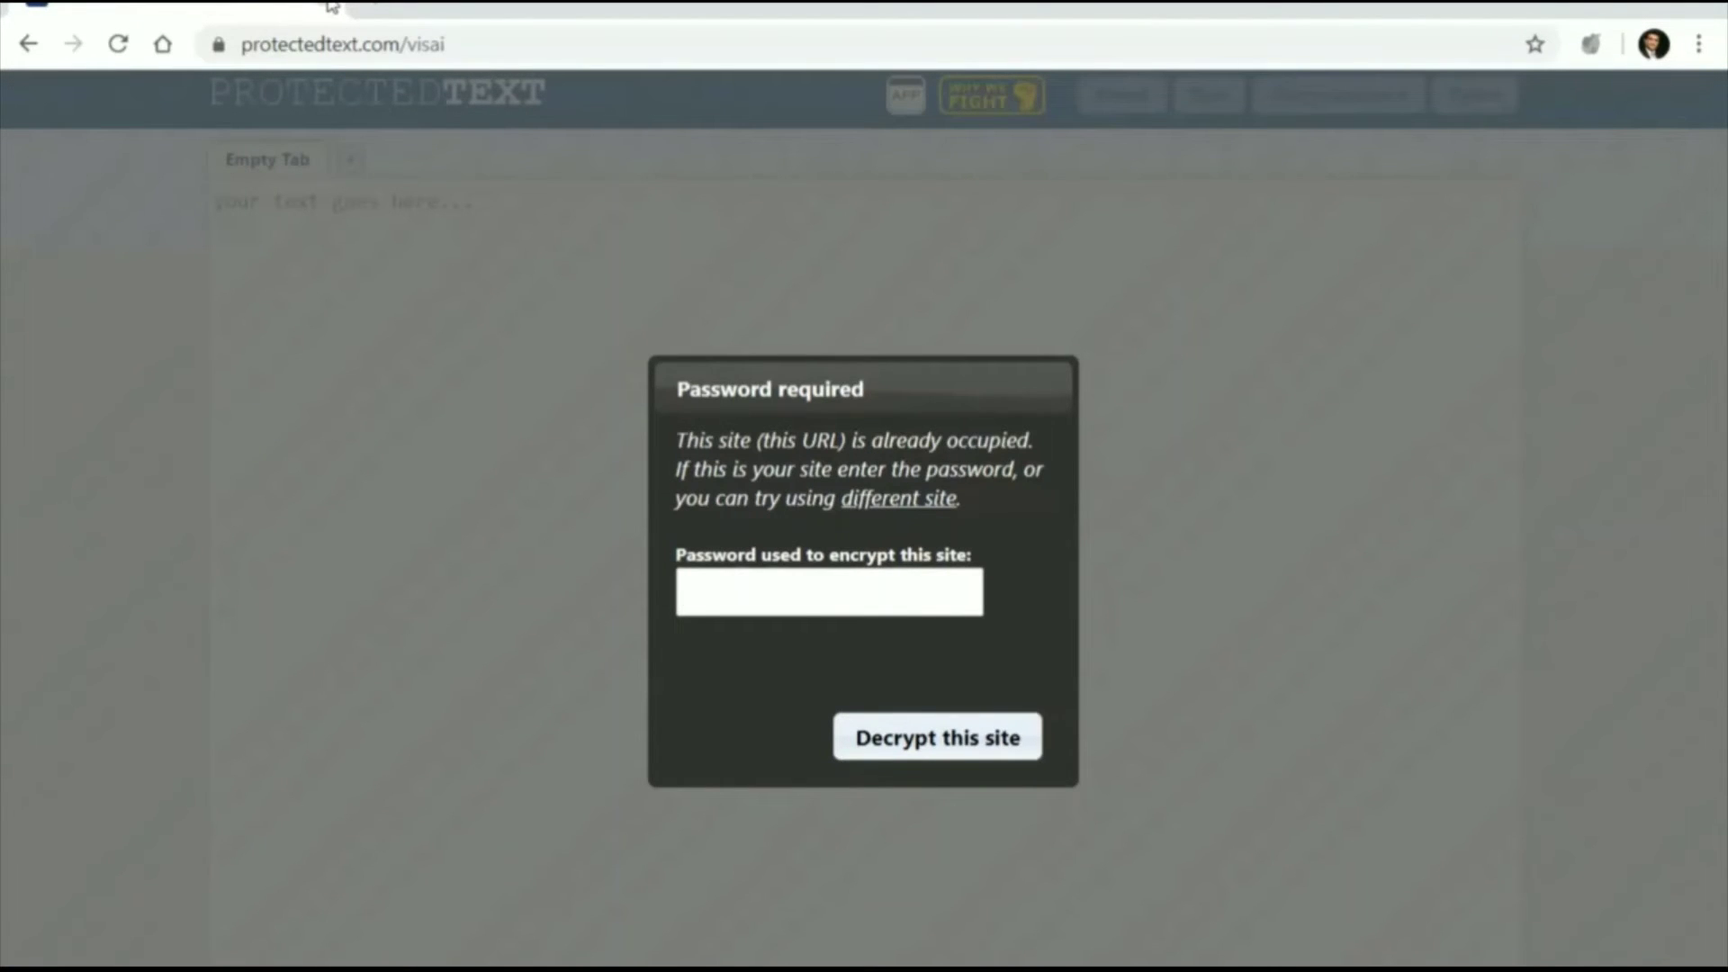
{"action": "type", "text": "aaaaaa"}
{"action": "left_click", "coordinate": [975, 731]}
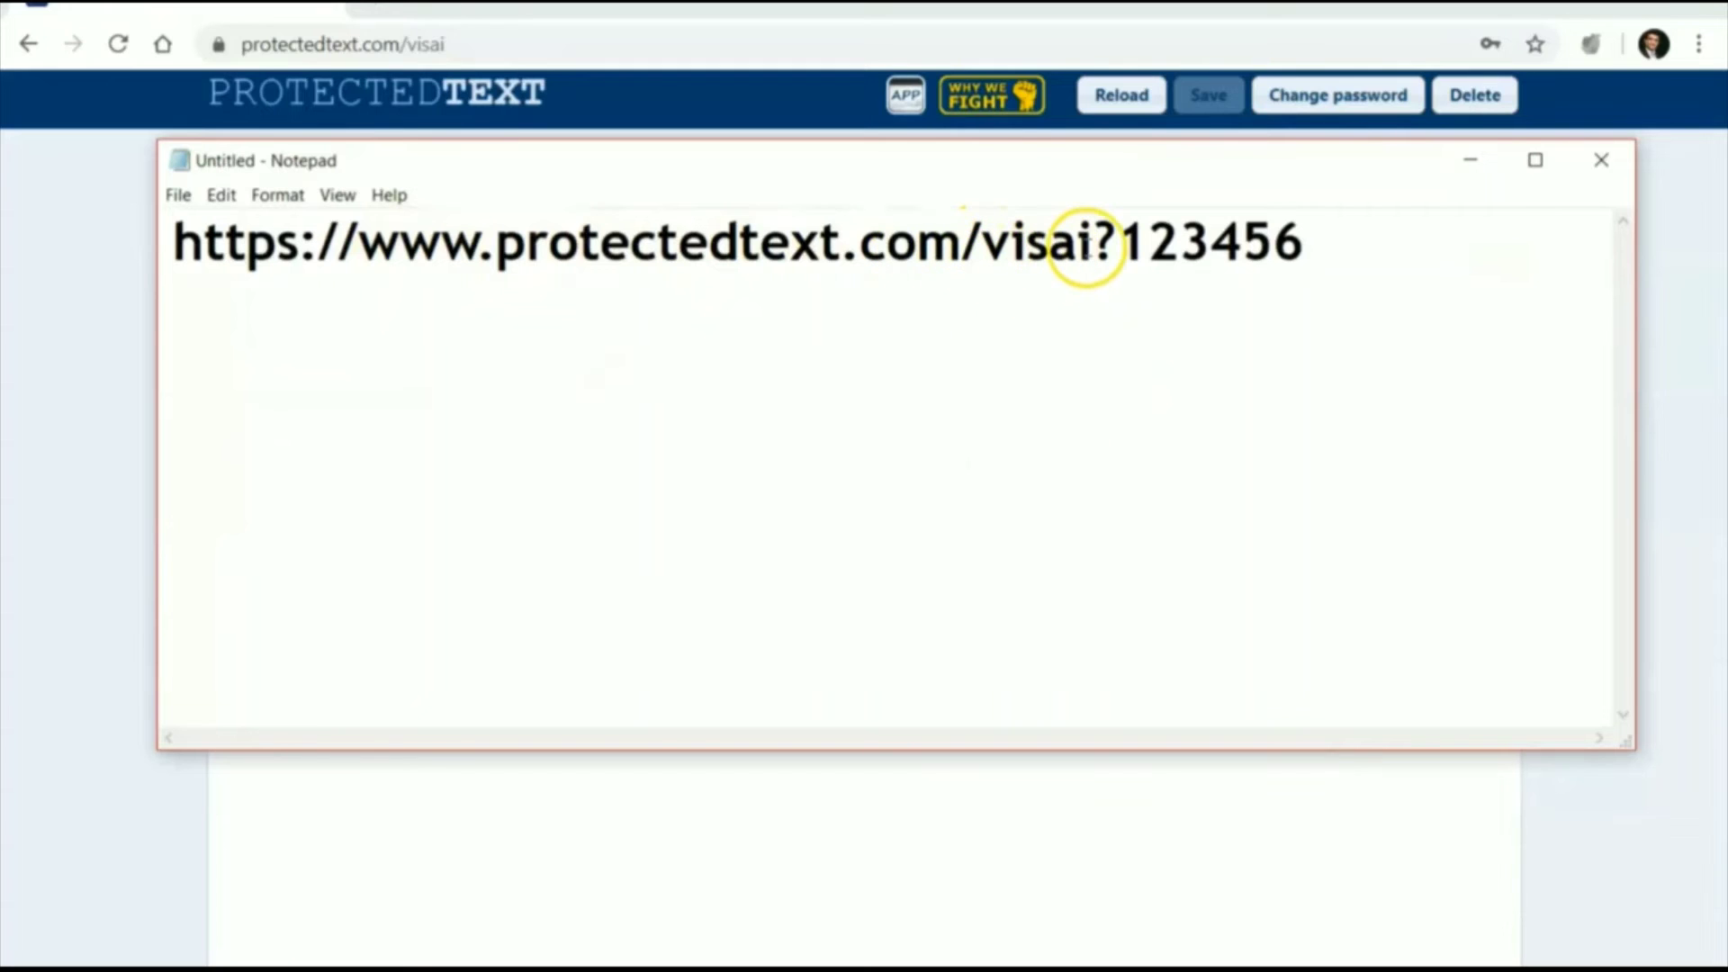
Examine the direct link in Notepad by highlighting its password part and its site address part, and minimize the window.
{"action": "left_click", "coordinate": [1126, 261]}
{"action": "mouse_move", "coordinate": [1148, 261]}
{"action": "left_mouse_down"}
{"action": "mouse_move", "coordinate": [1307, 262]}
{"action": "mouse_move", "coordinate": [1135, 243]}
{"action": "left_mouse_up"}
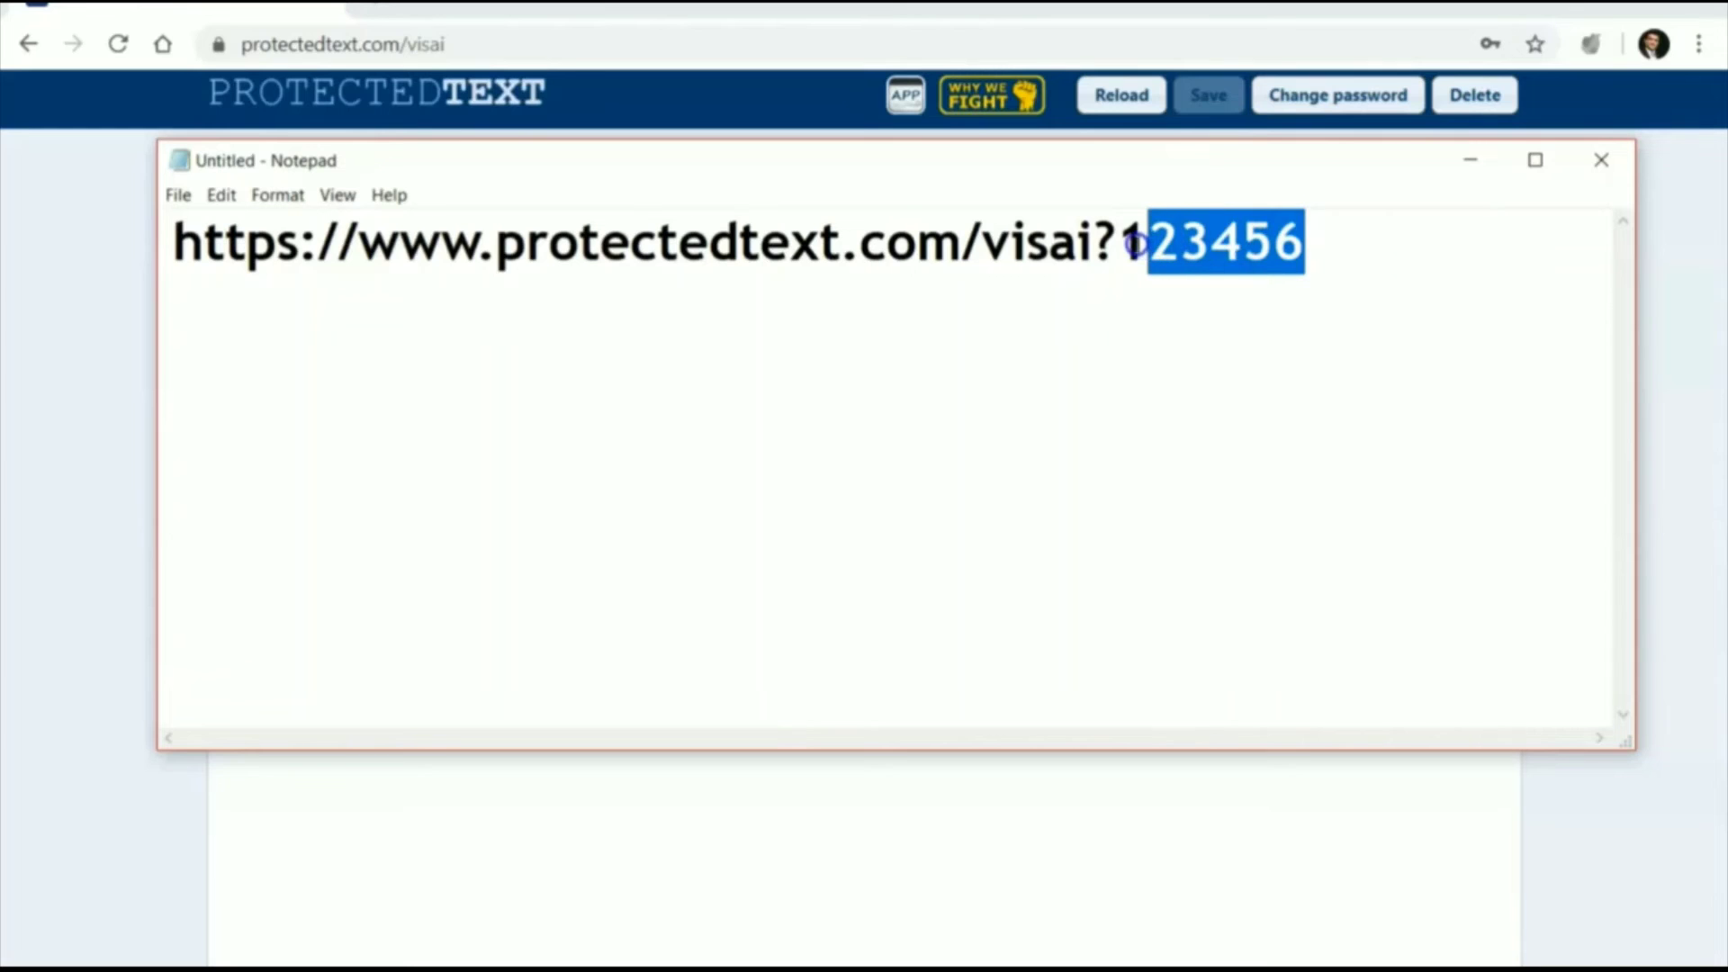
{"action": "double_click", "coordinate": [1058, 232]}
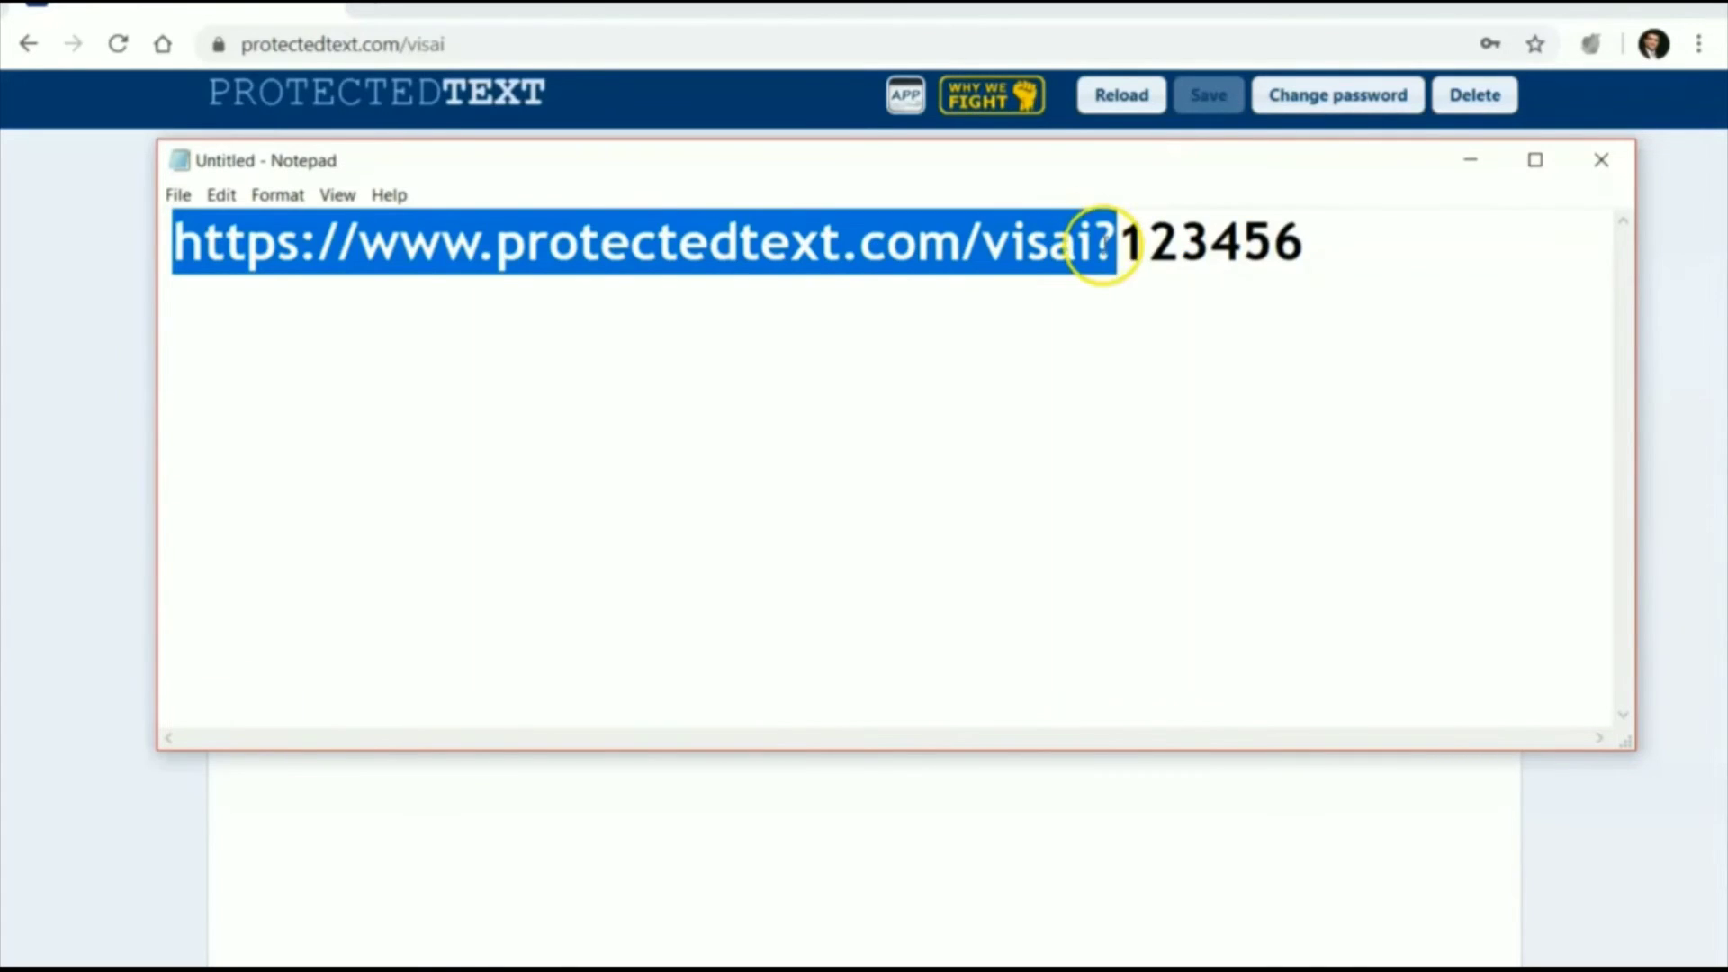
{"action": "left_click", "coordinate": [1119, 256]}
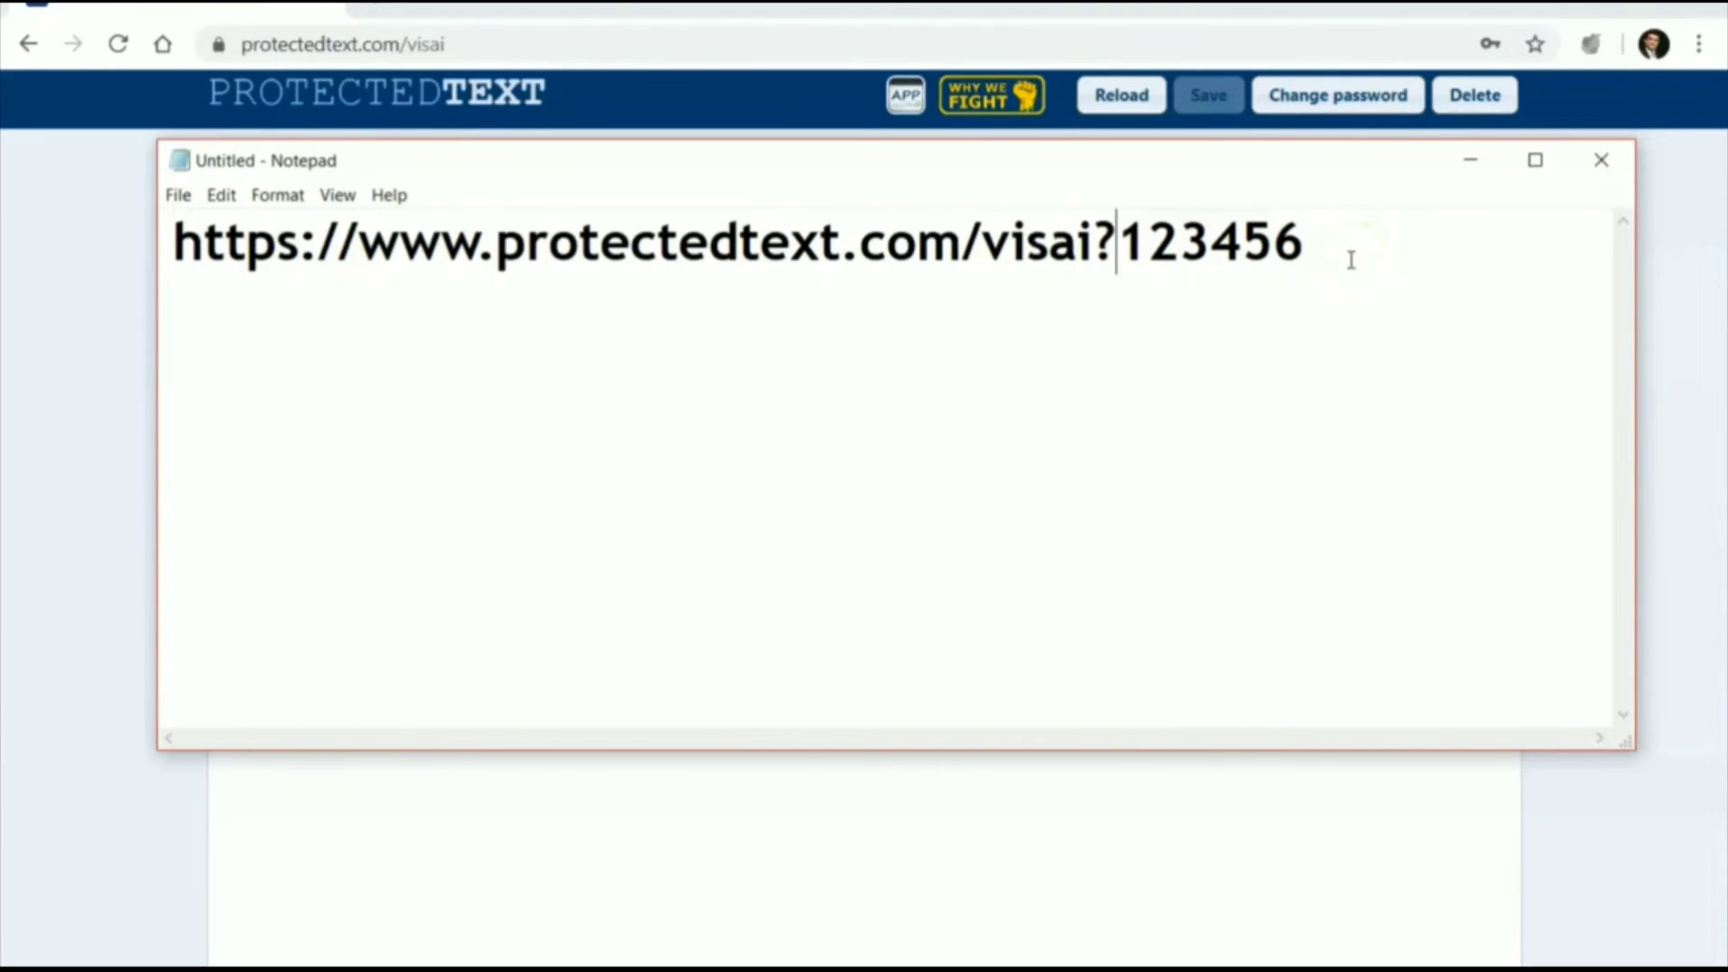
{"action": "left_click", "coordinate": [1485, 163]}
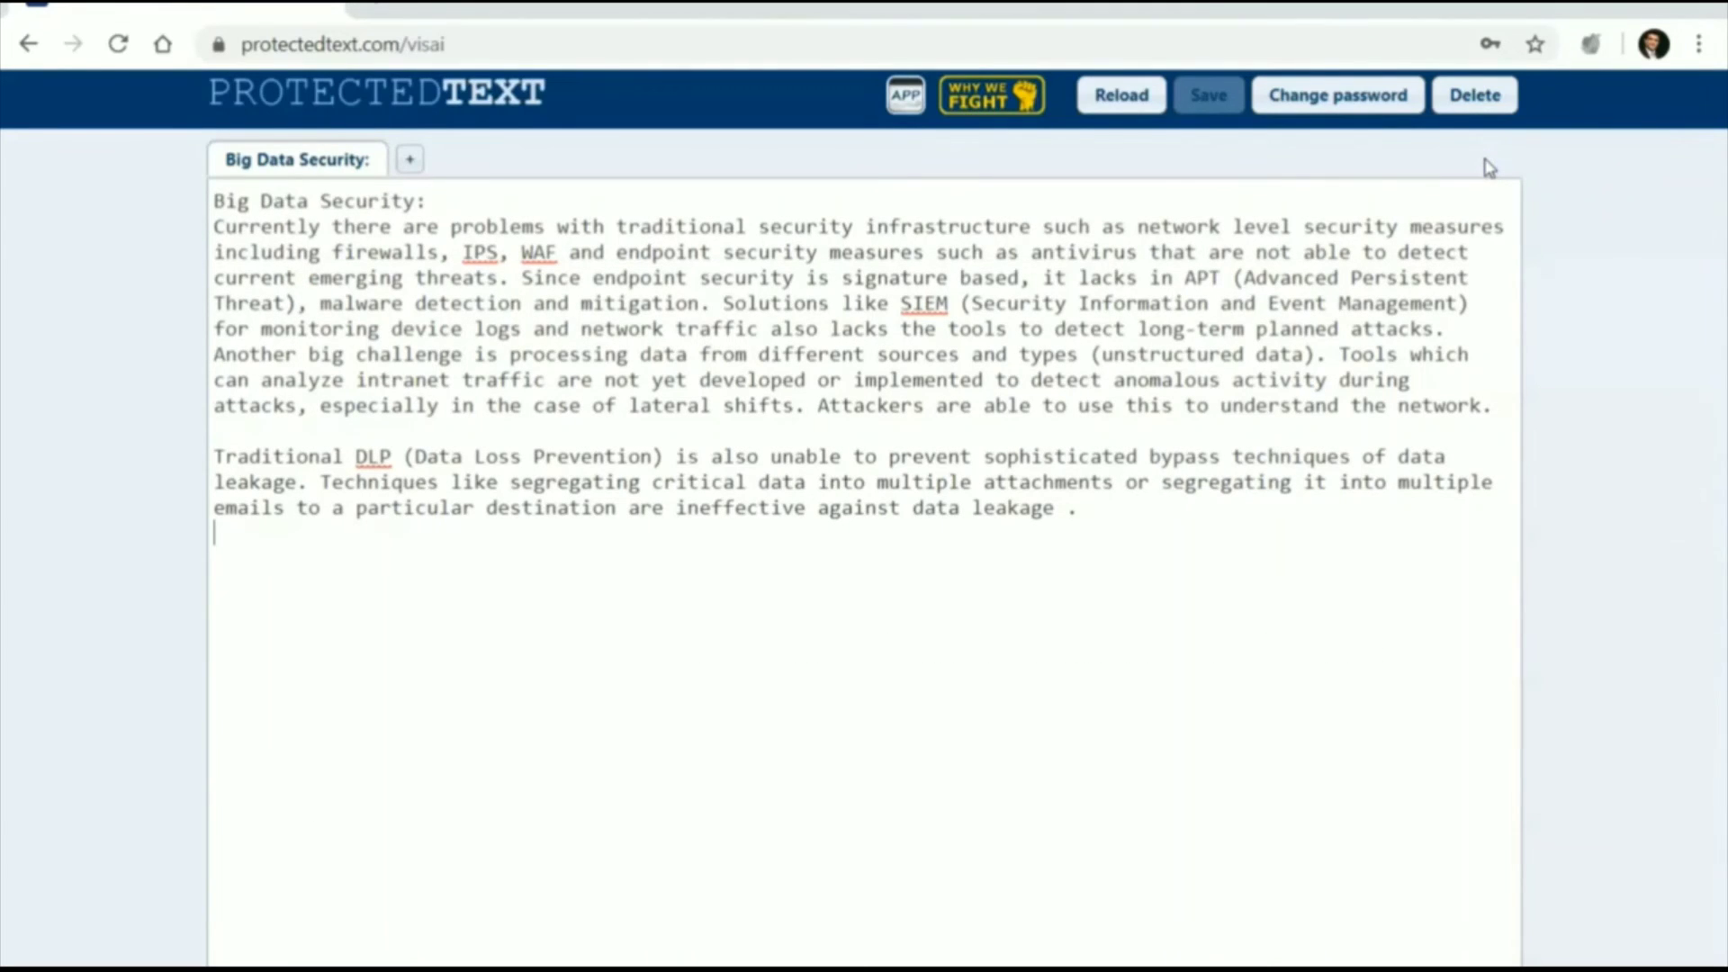